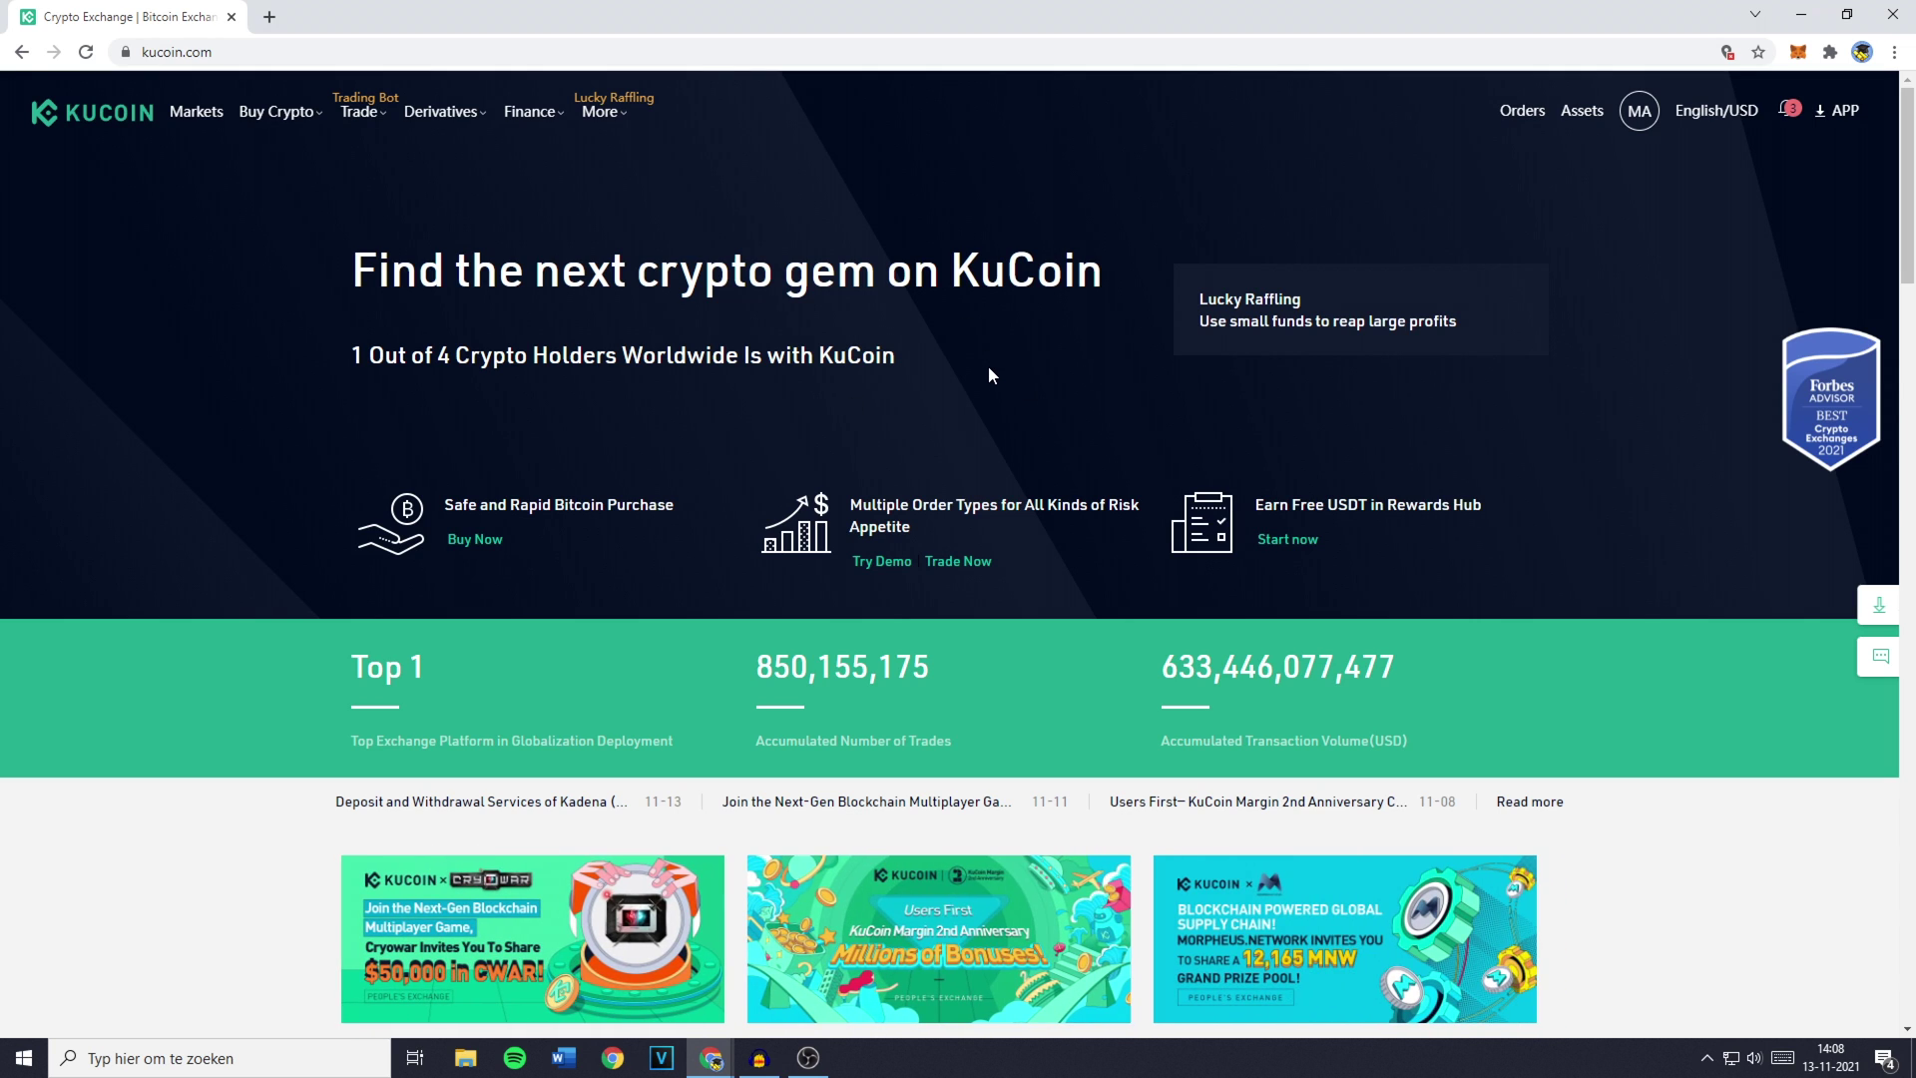
# Open KuCoin's Main Account assets page from the Assets menu
pyautogui.moveTo(1586, 124)
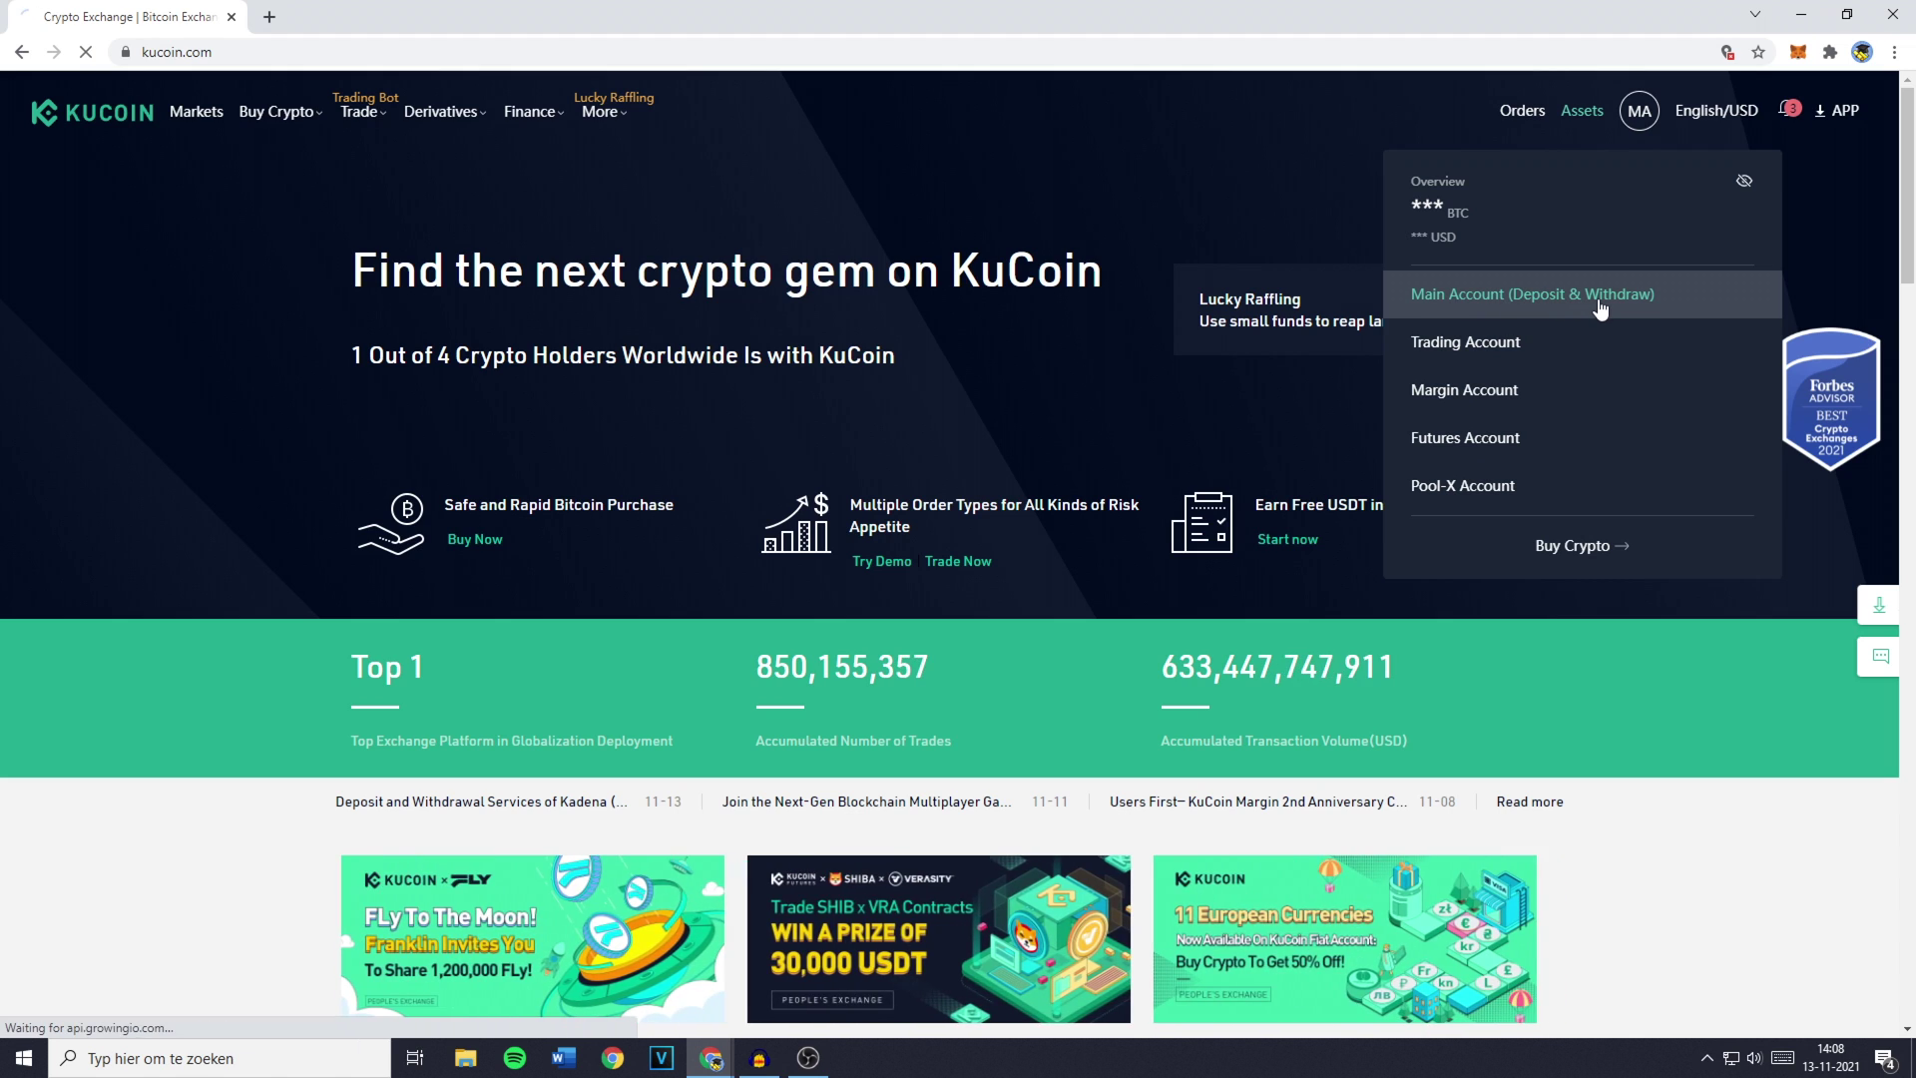
pyautogui.click(1452, 305)
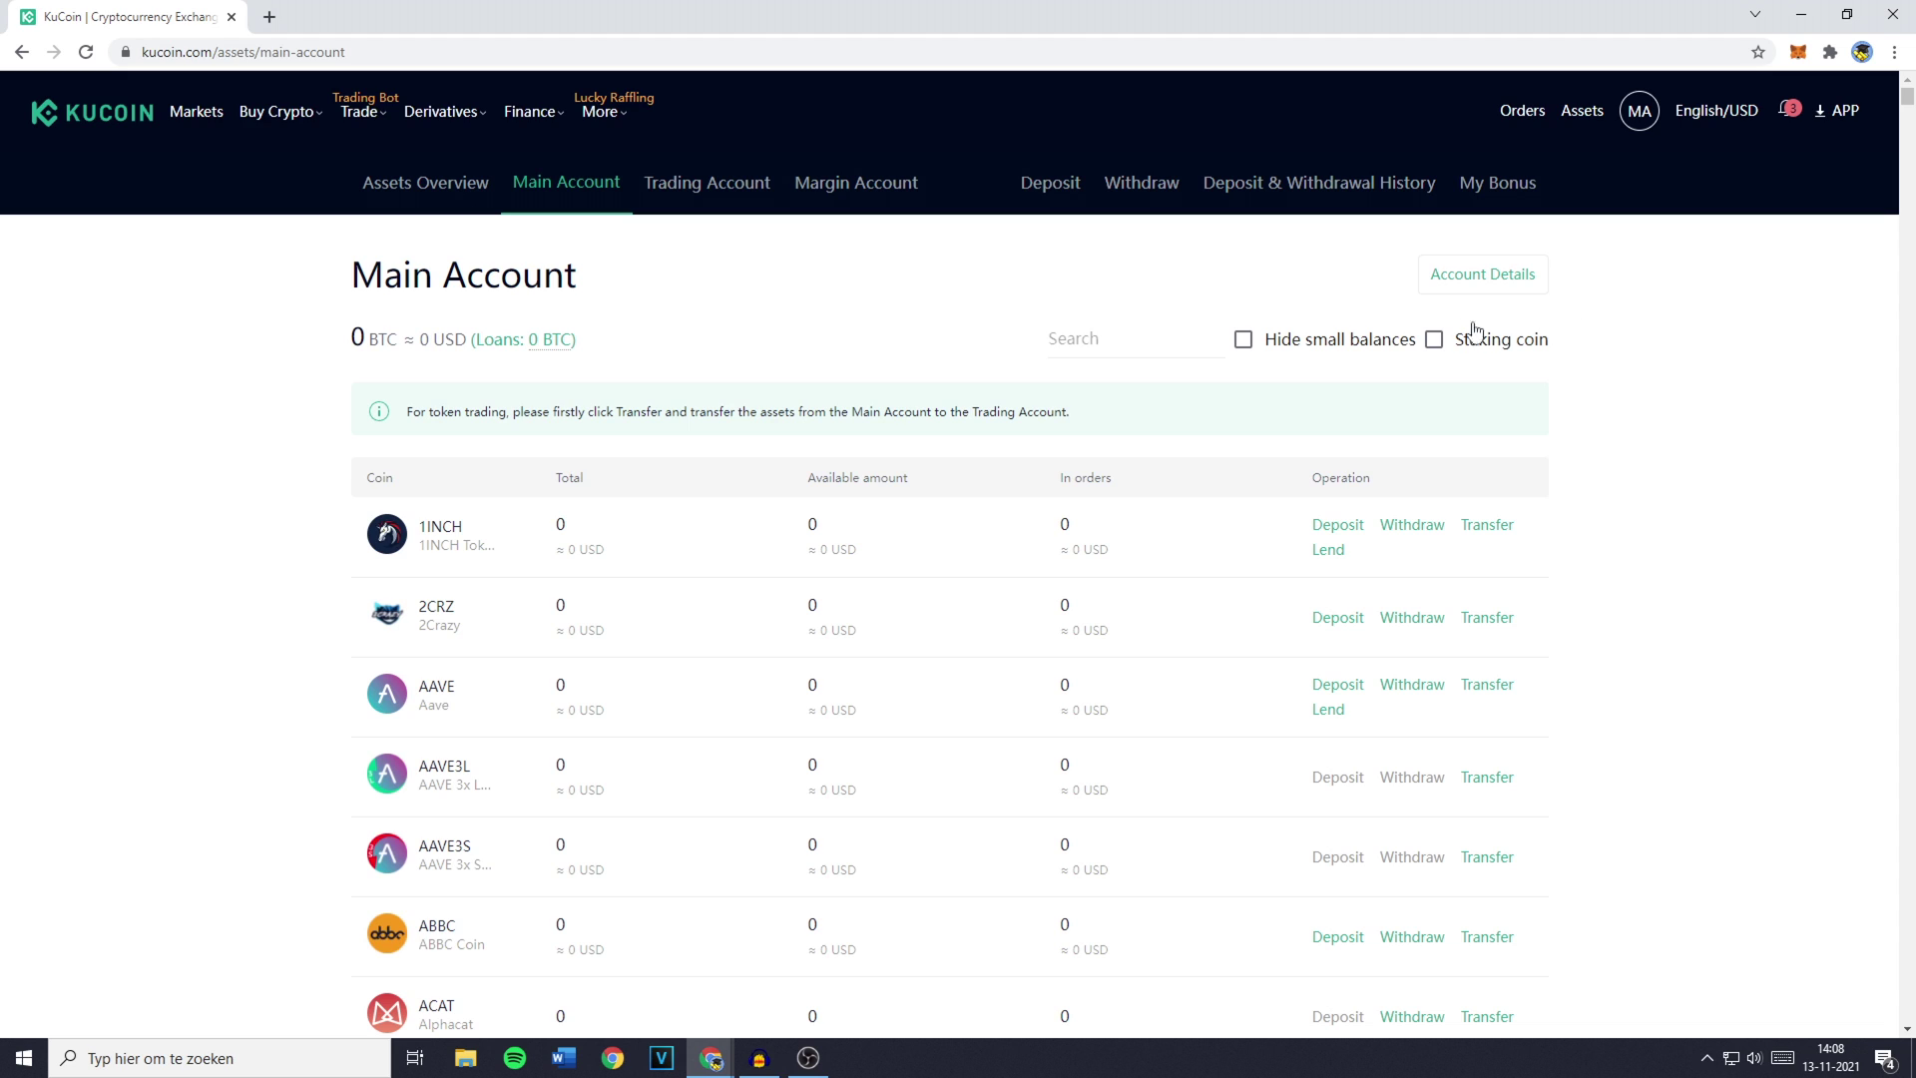
# Open the deposit page and select BNB (Binance Chain Native Token) as the deposit coin
pyautogui.click(1047, 190)
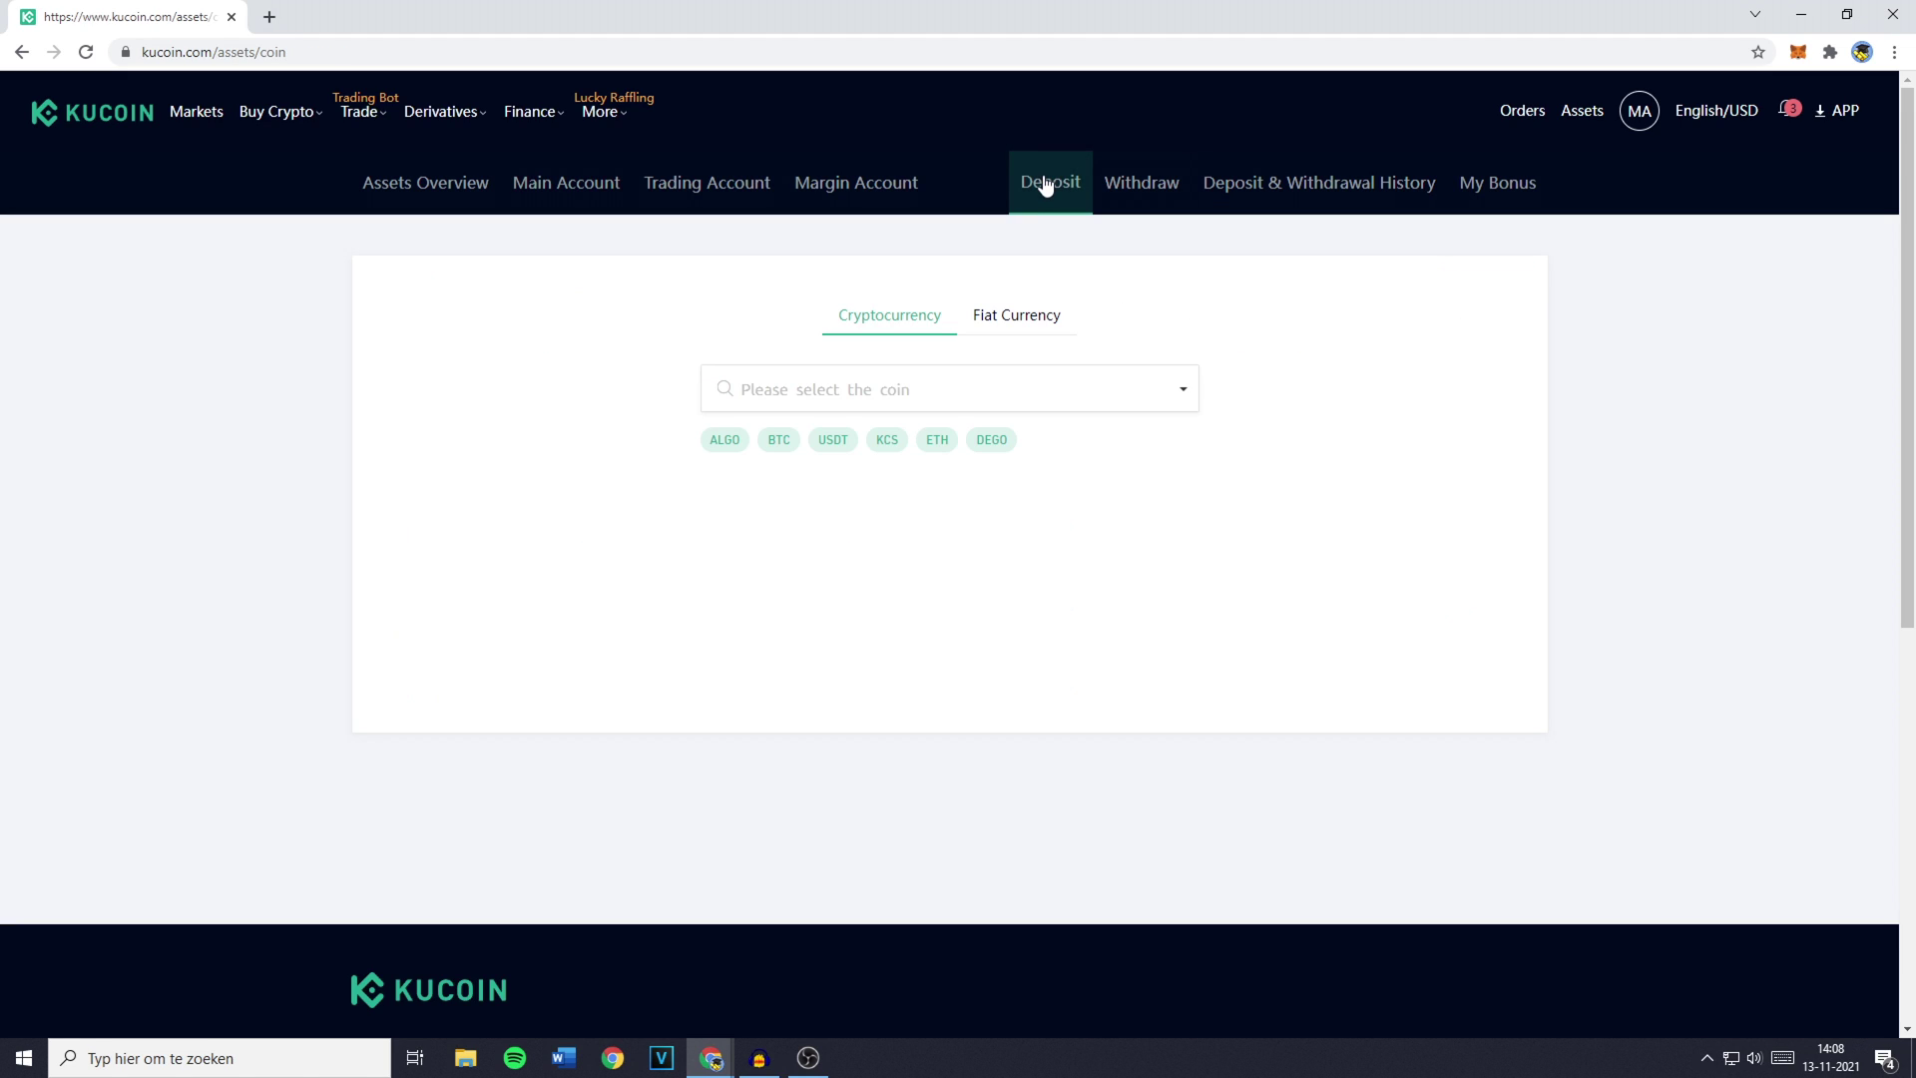
pyautogui.click(923, 388)
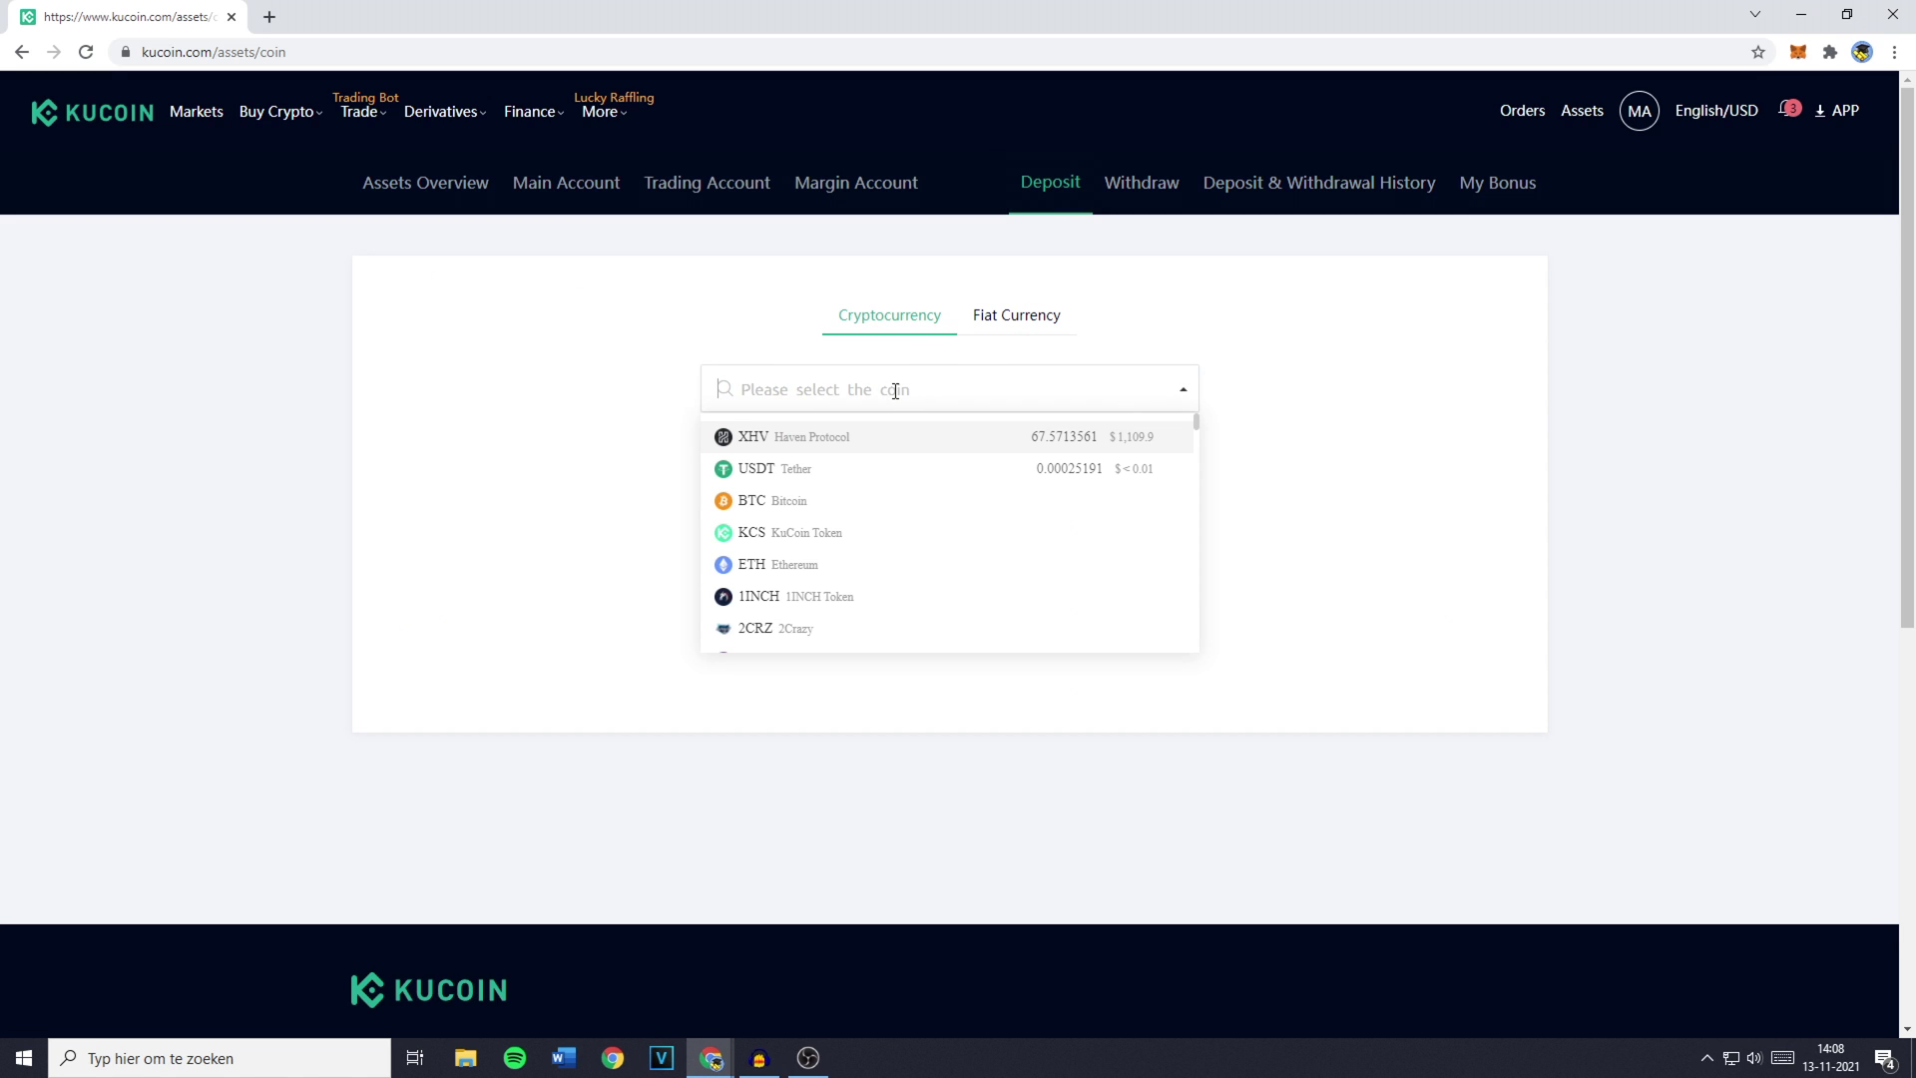
pyautogui.write('bnb')
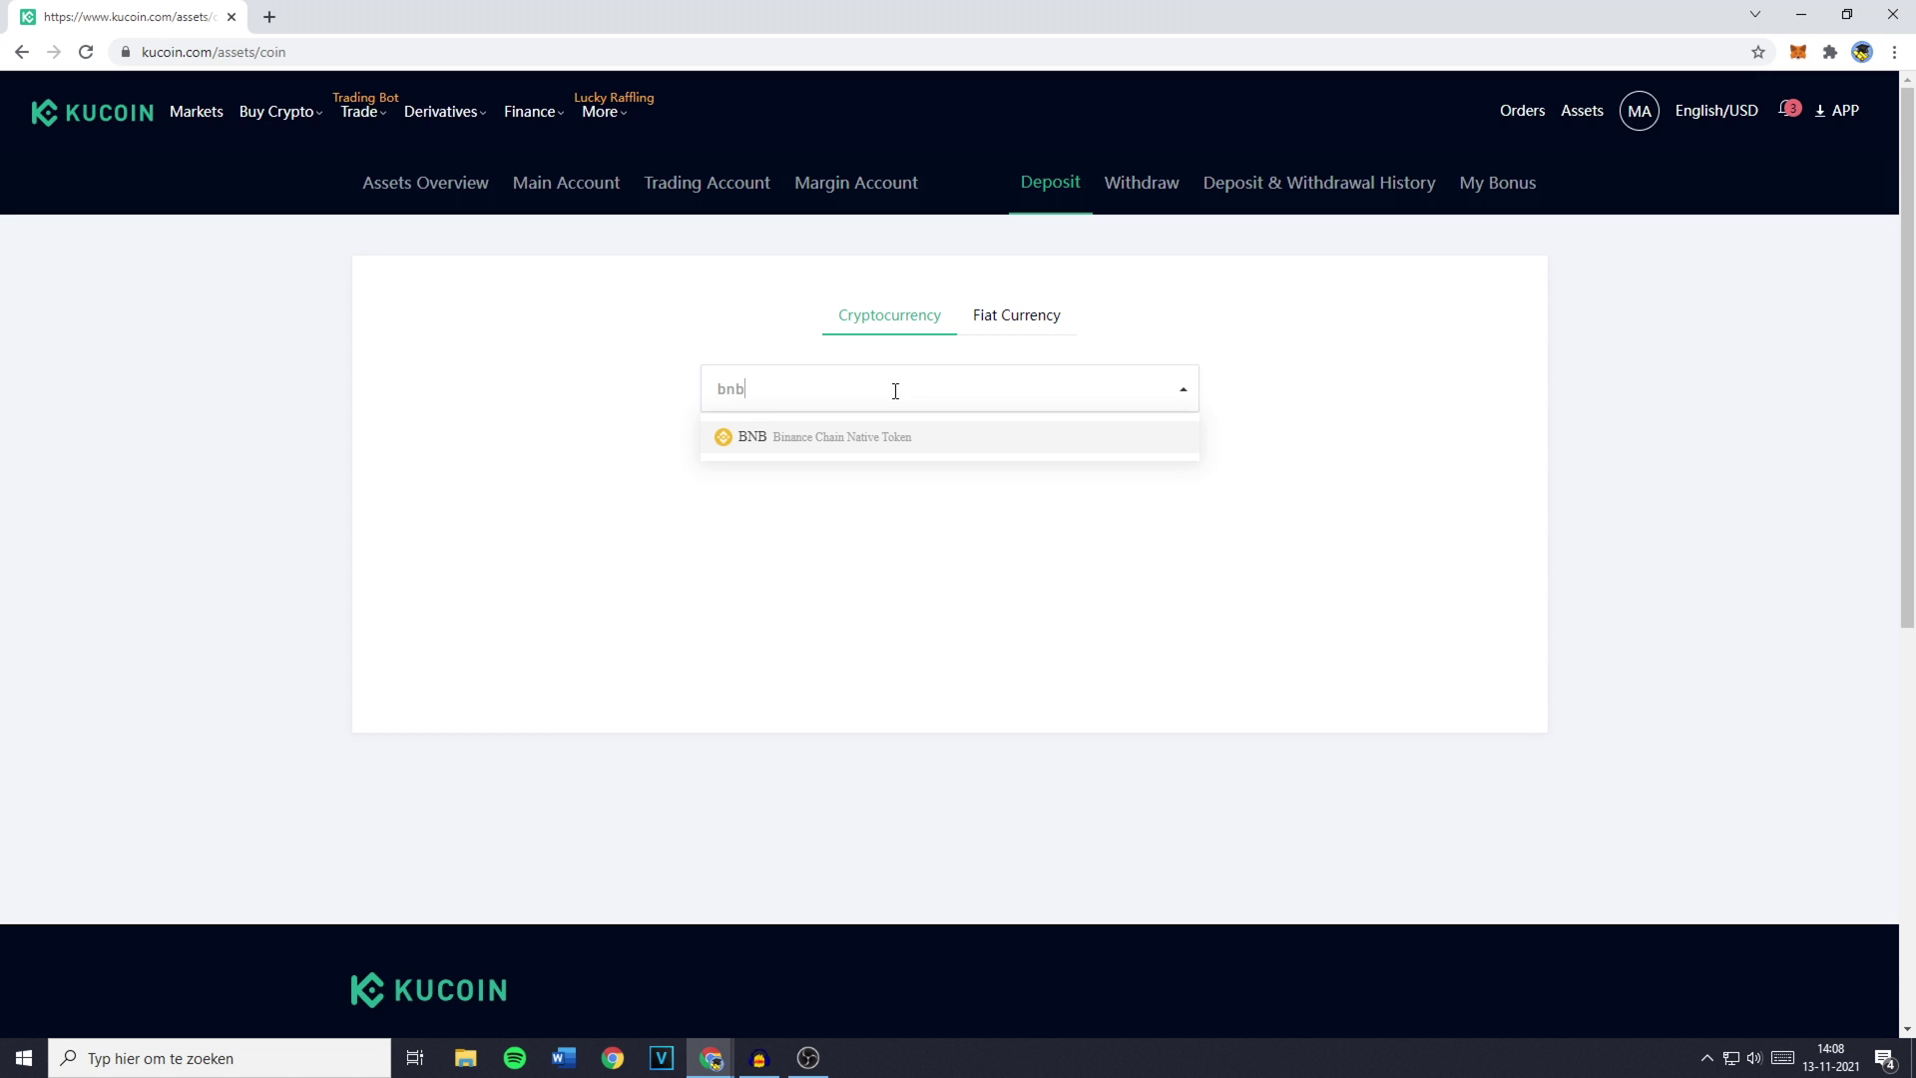
pyautogui.click(818, 446)
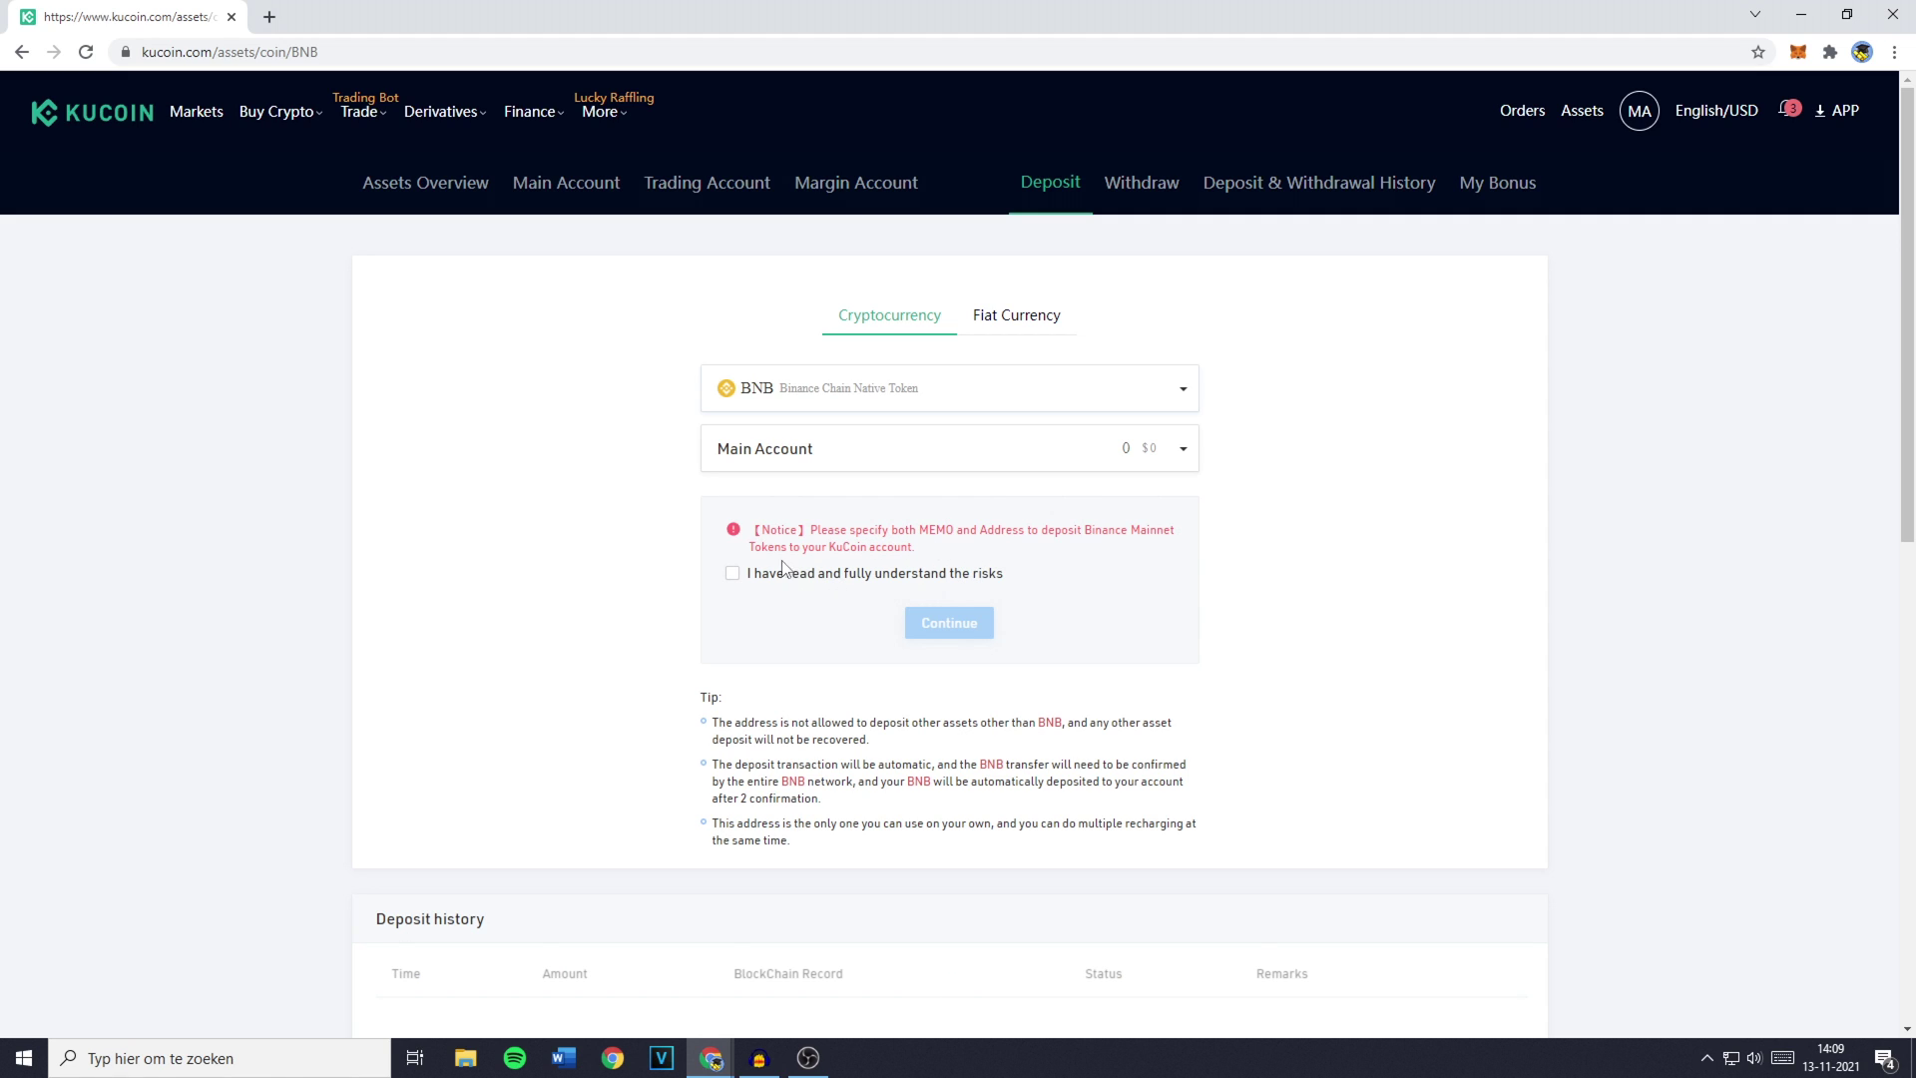
# Acknowledge the deposit risks and dismiss the MEMO notice to show the BEP2 address
pyautogui.click(893, 579)
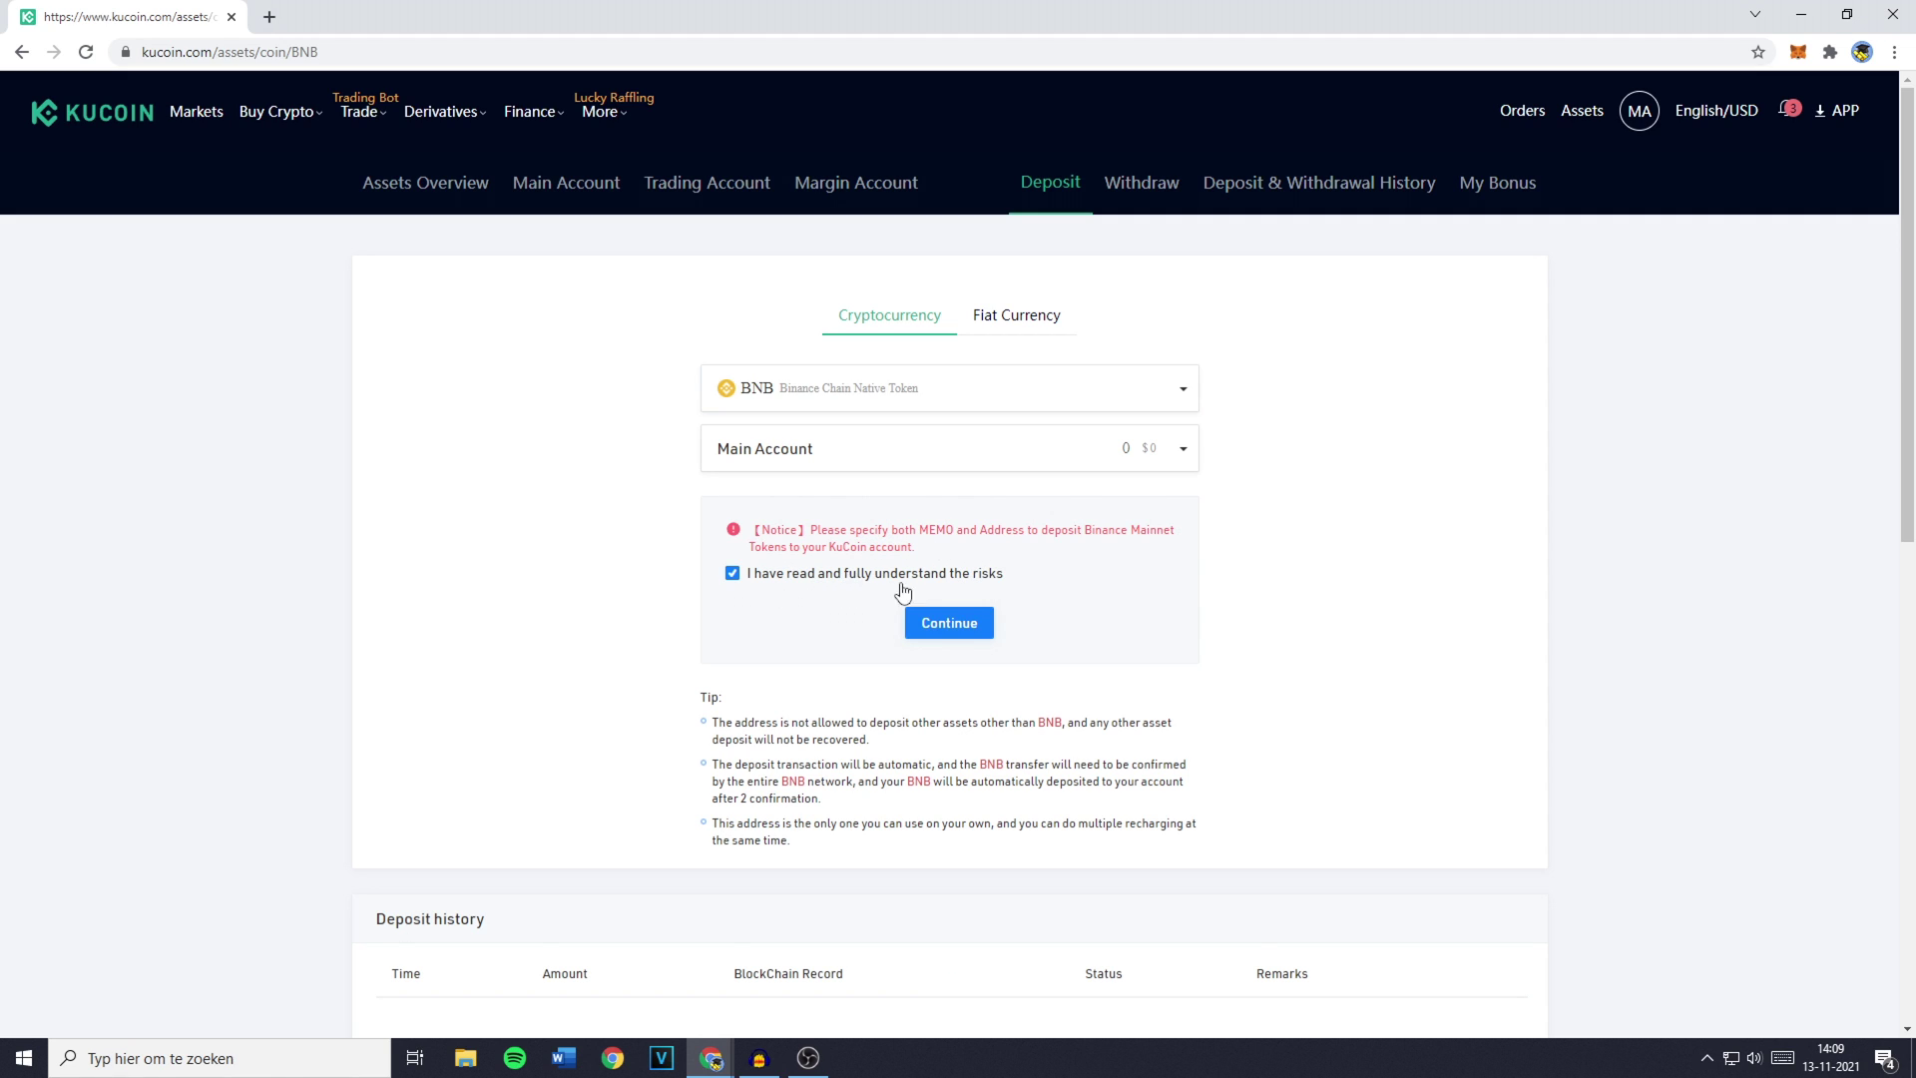
pyautogui.click(943, 623)
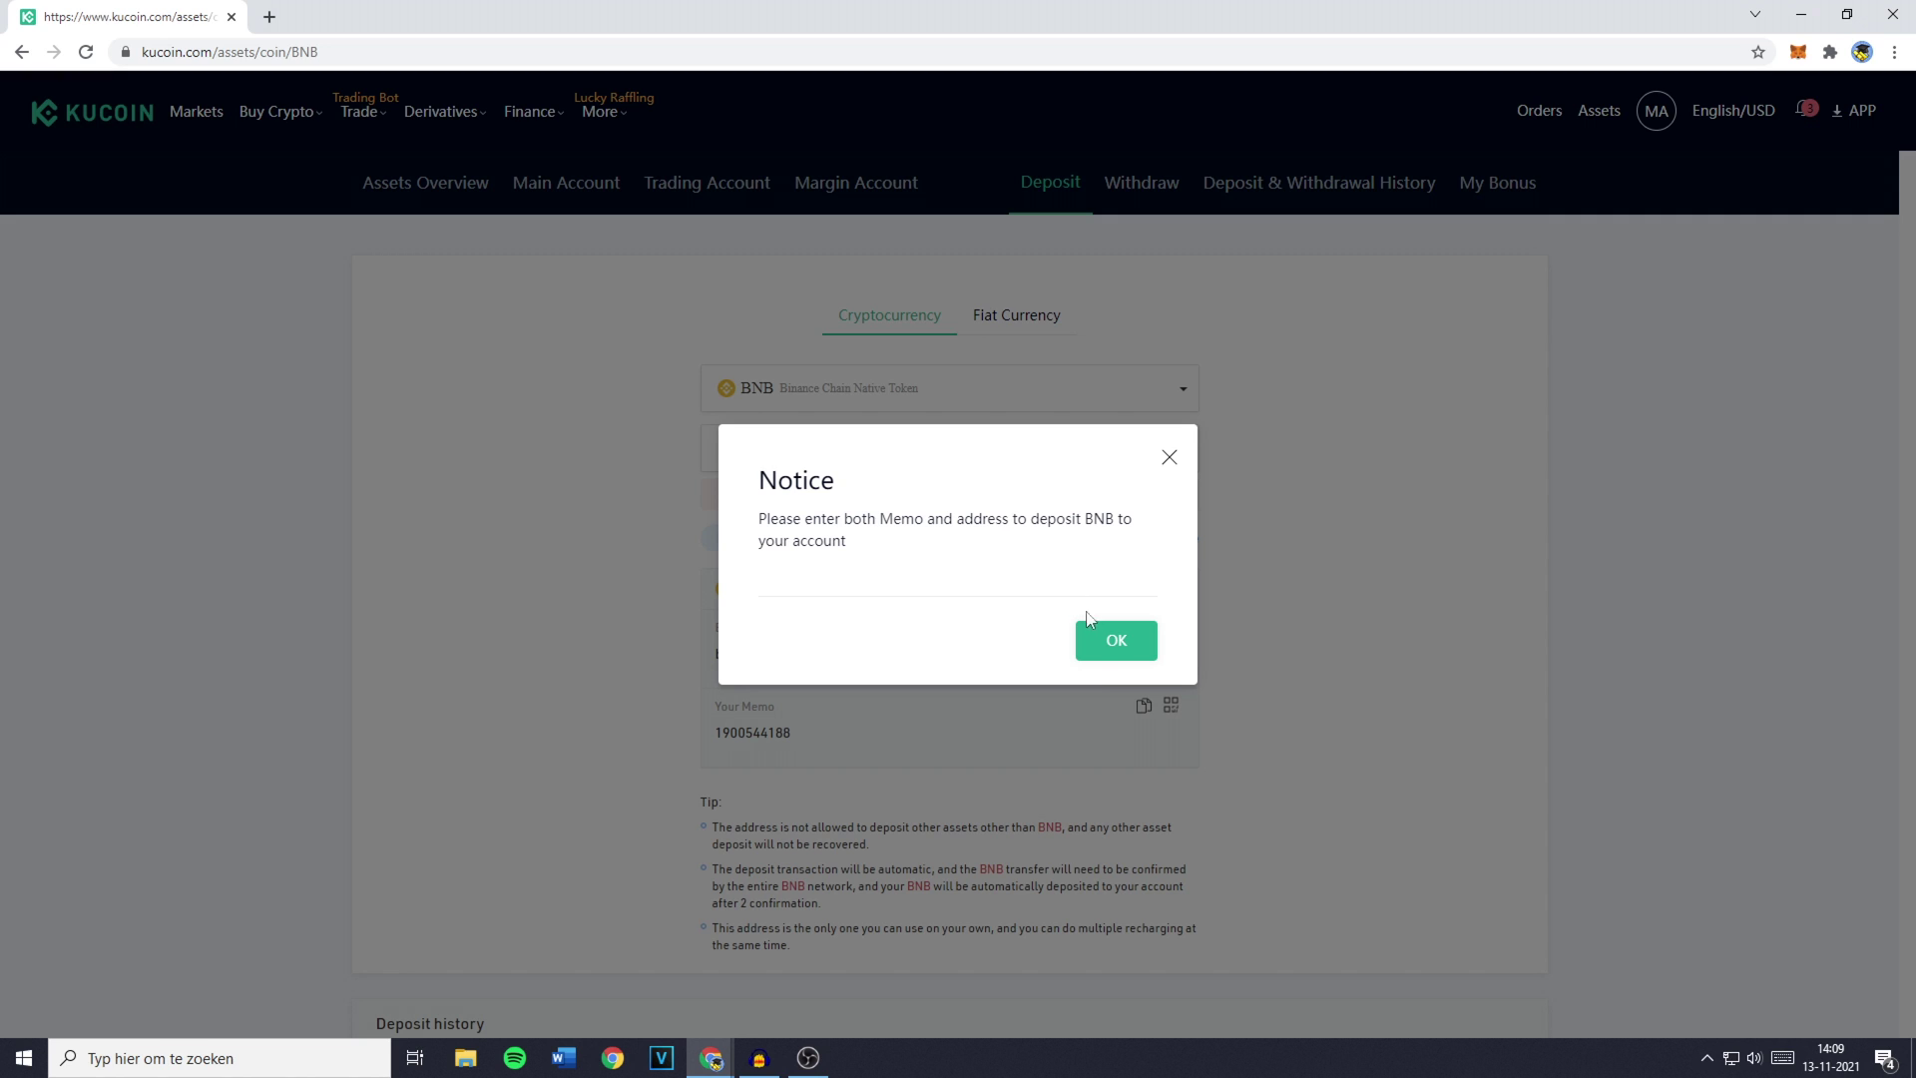
pyautogui.click(1121, 644)
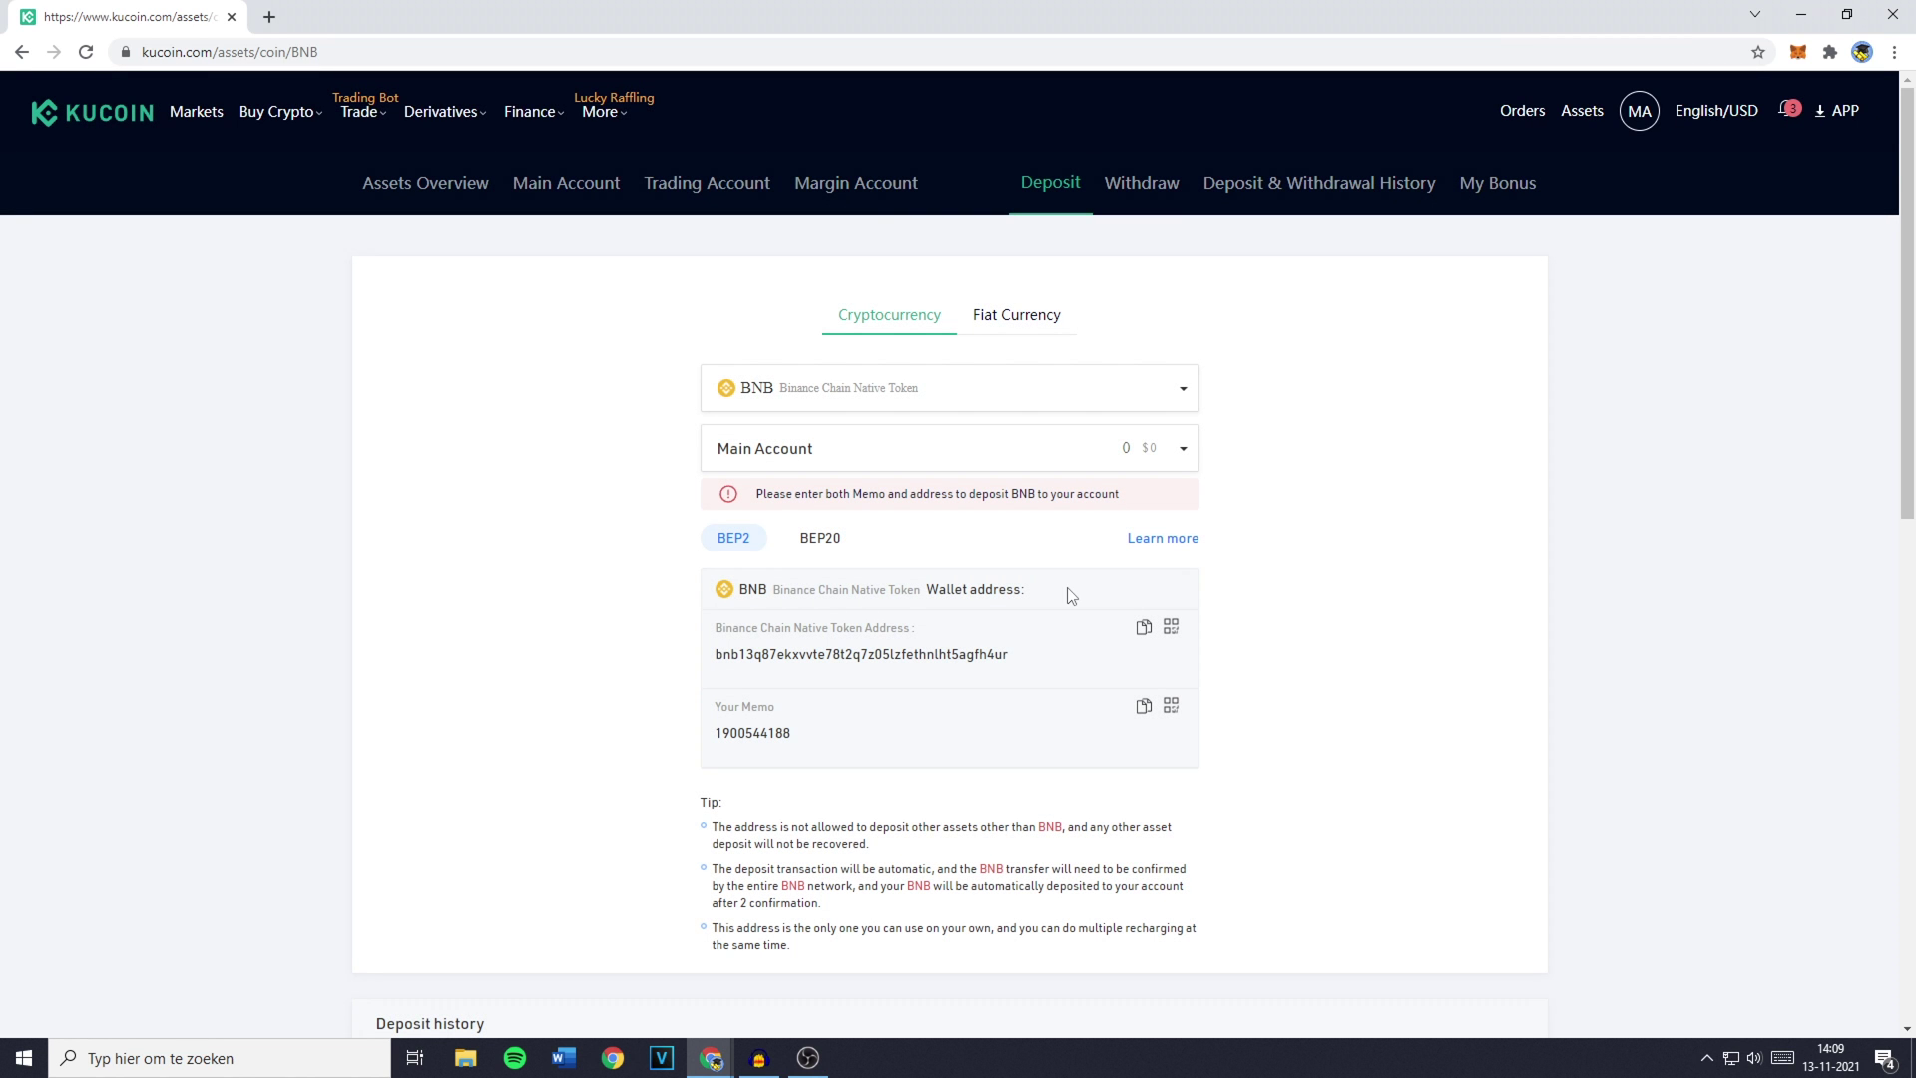
# Open MetaMask in an expanded browser tab with Binance Smart Chain as the network
pyautogui.click(1798, 54)
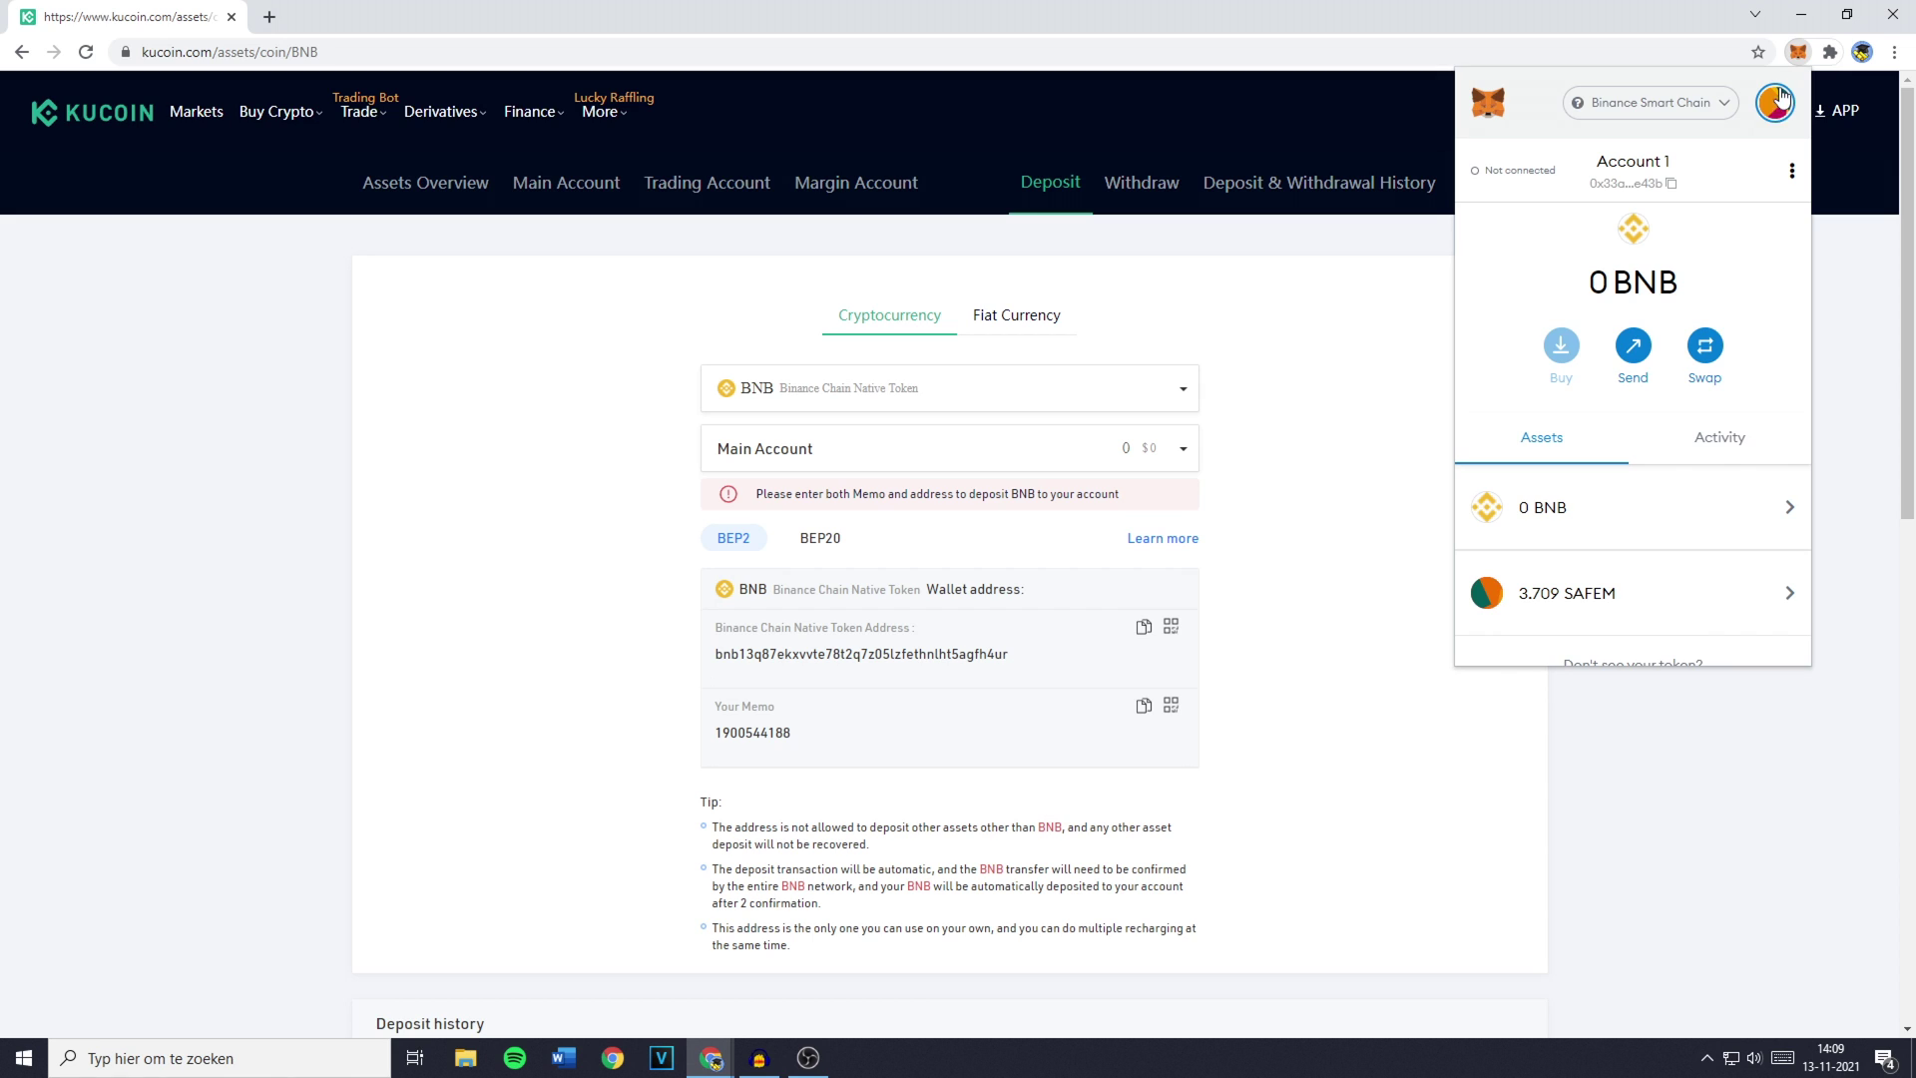
pyautogui.click(1792, 173)
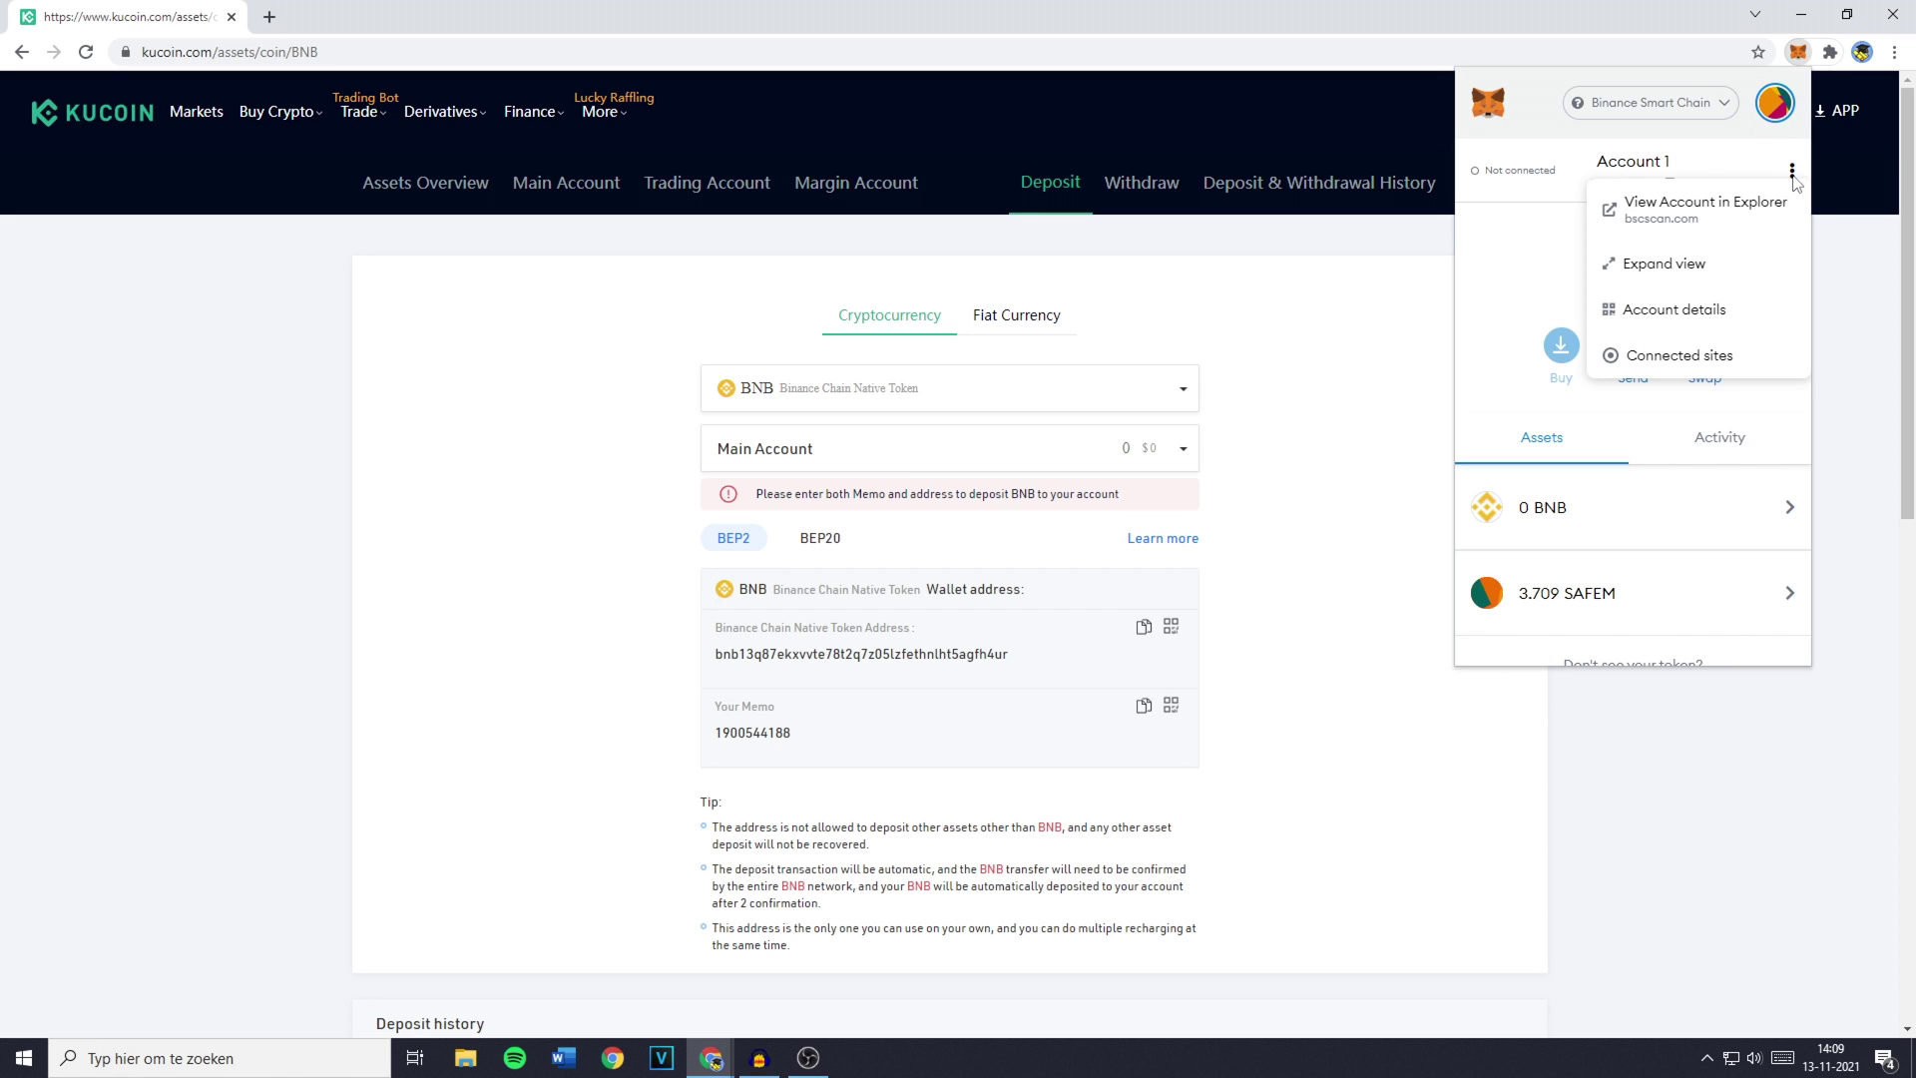
pyautogui.click(1651, 265)
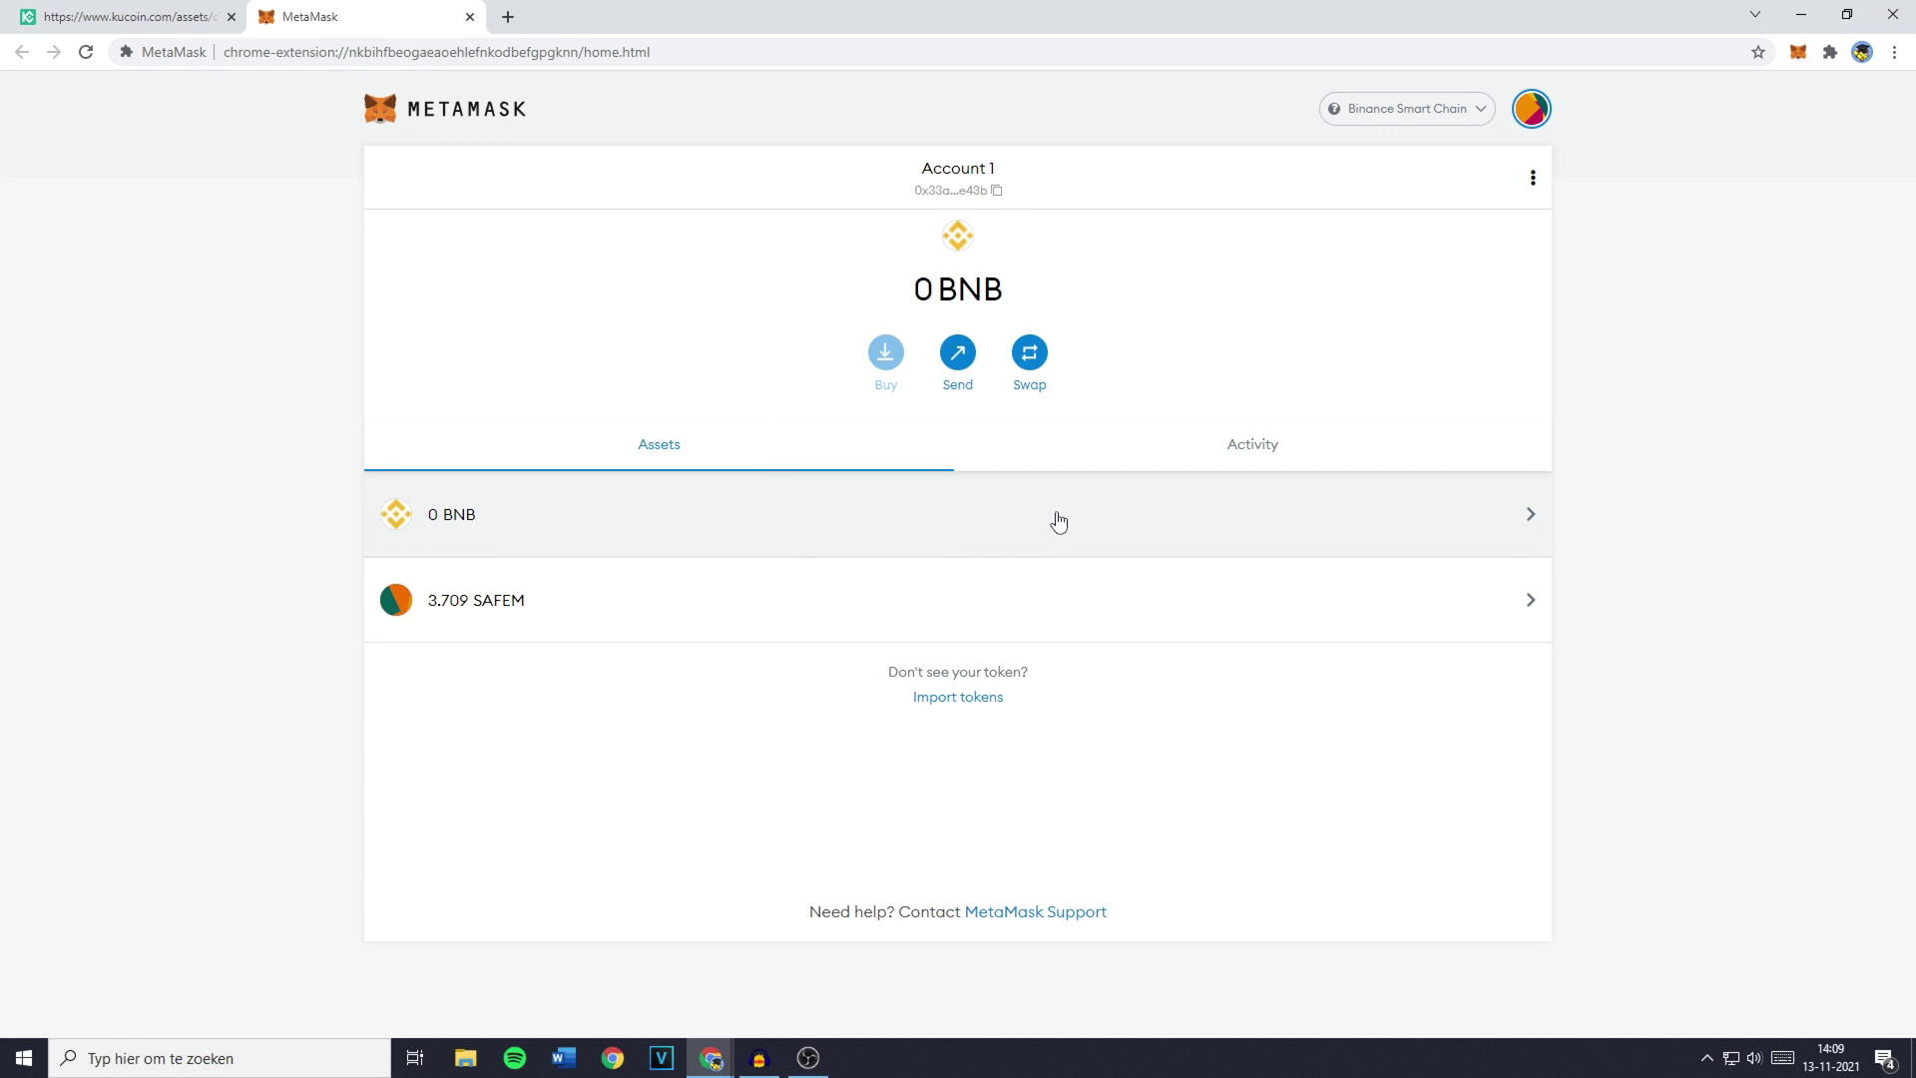
pyautogui.click(1407, 118)
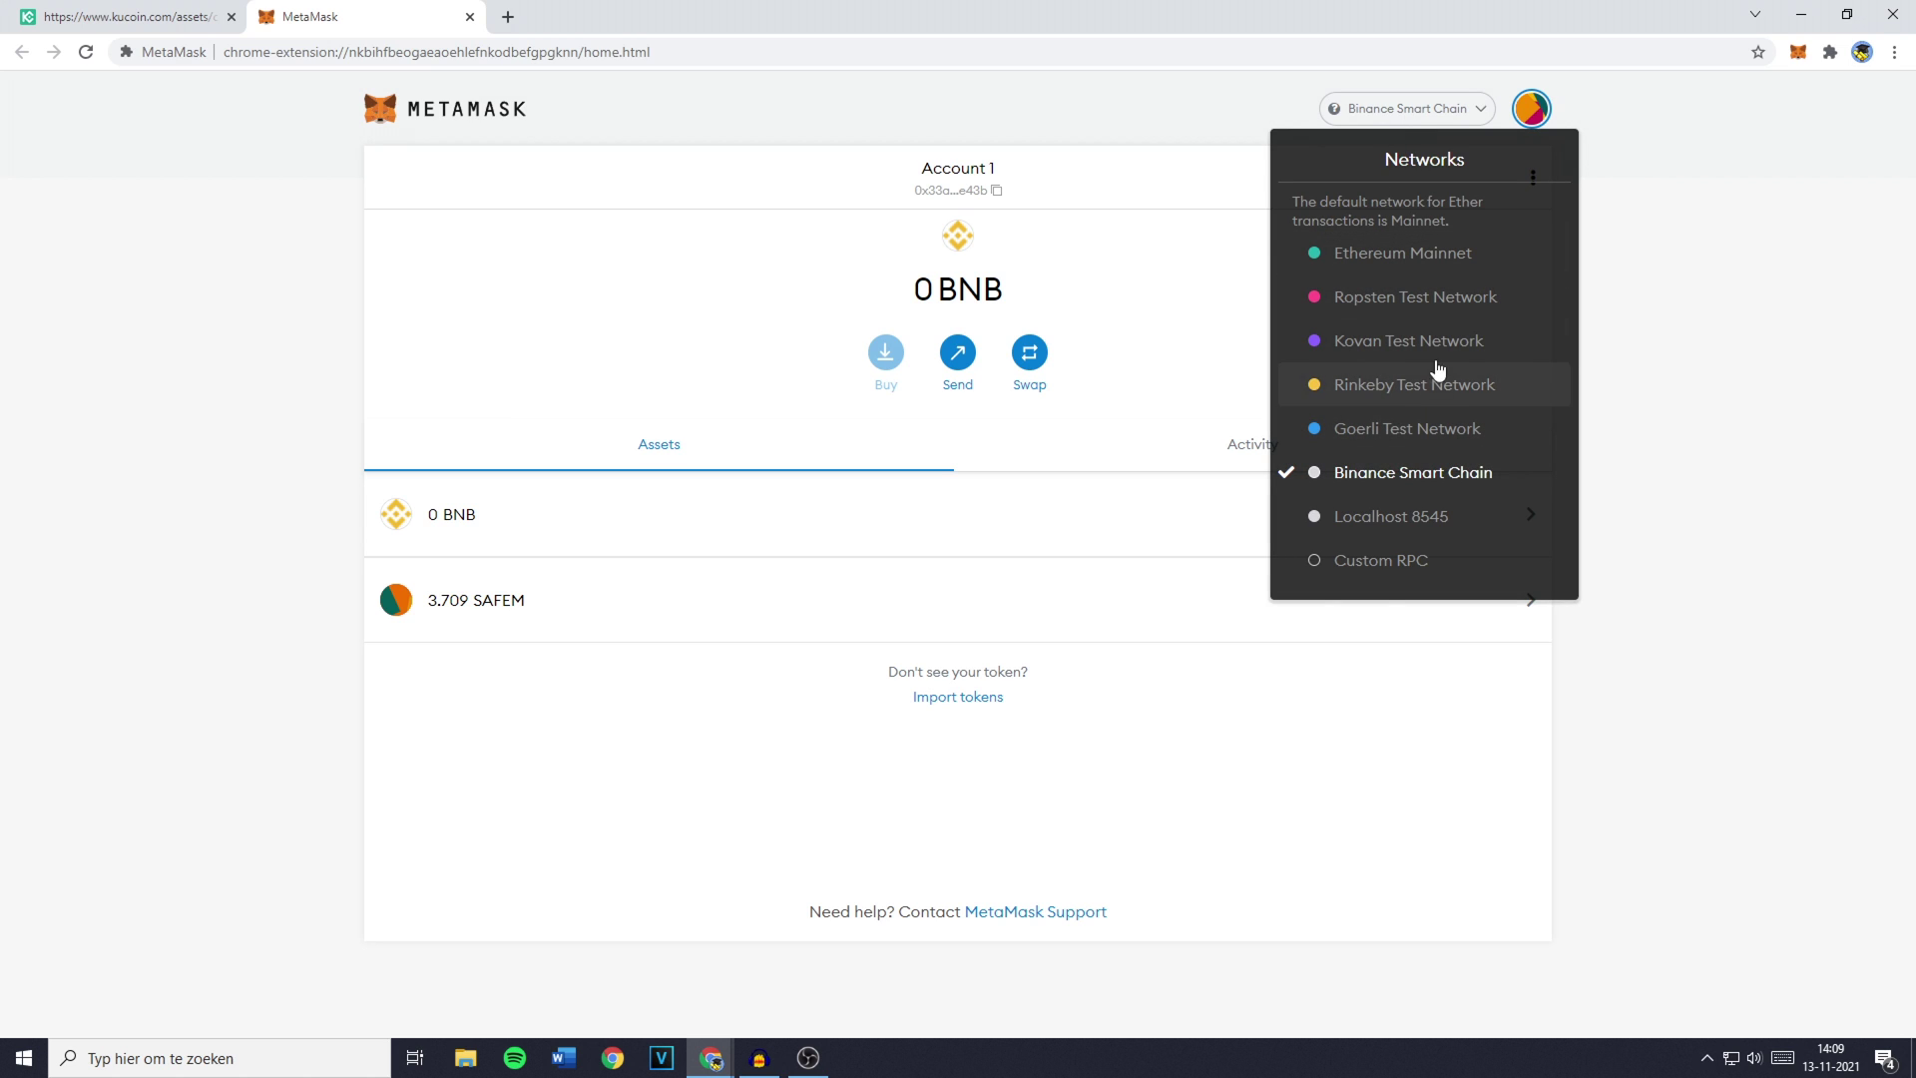
pyautogui.click(1436, 275)
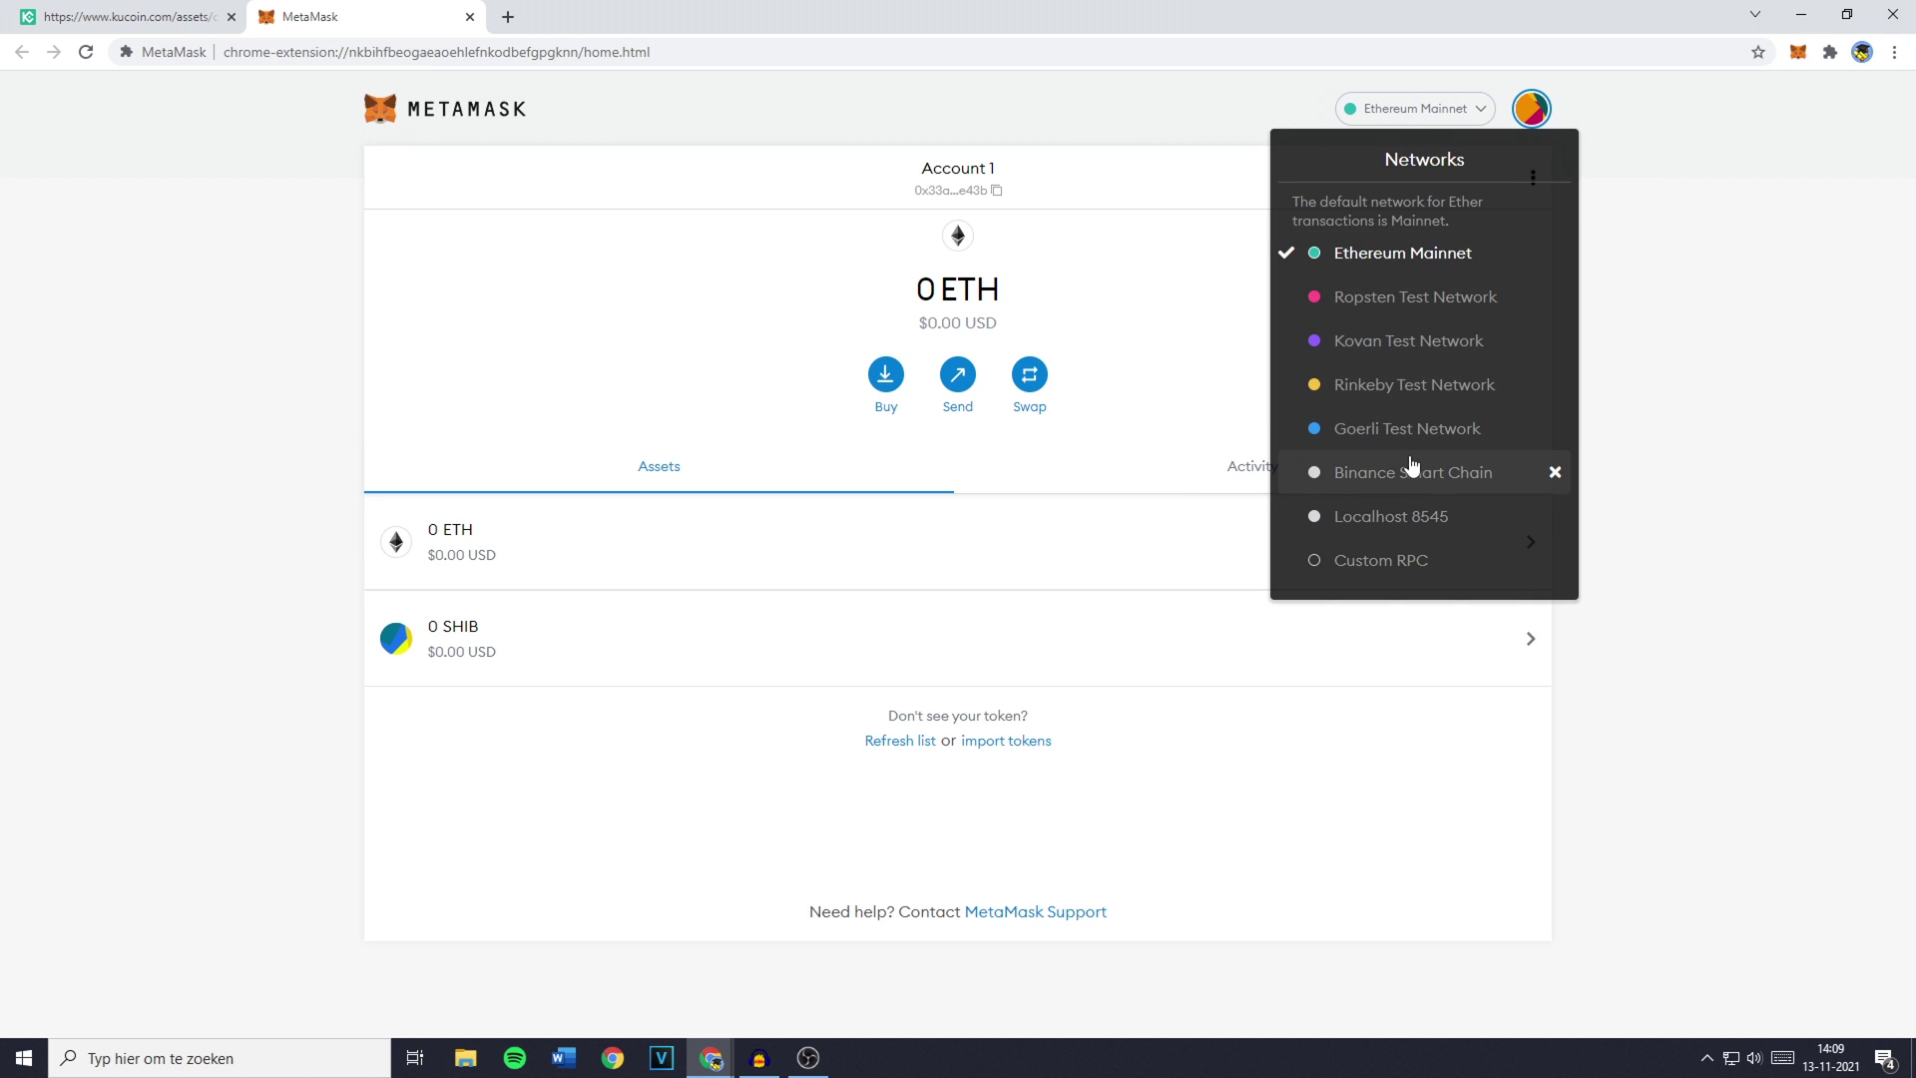
pyautogui.click(1415, 481)
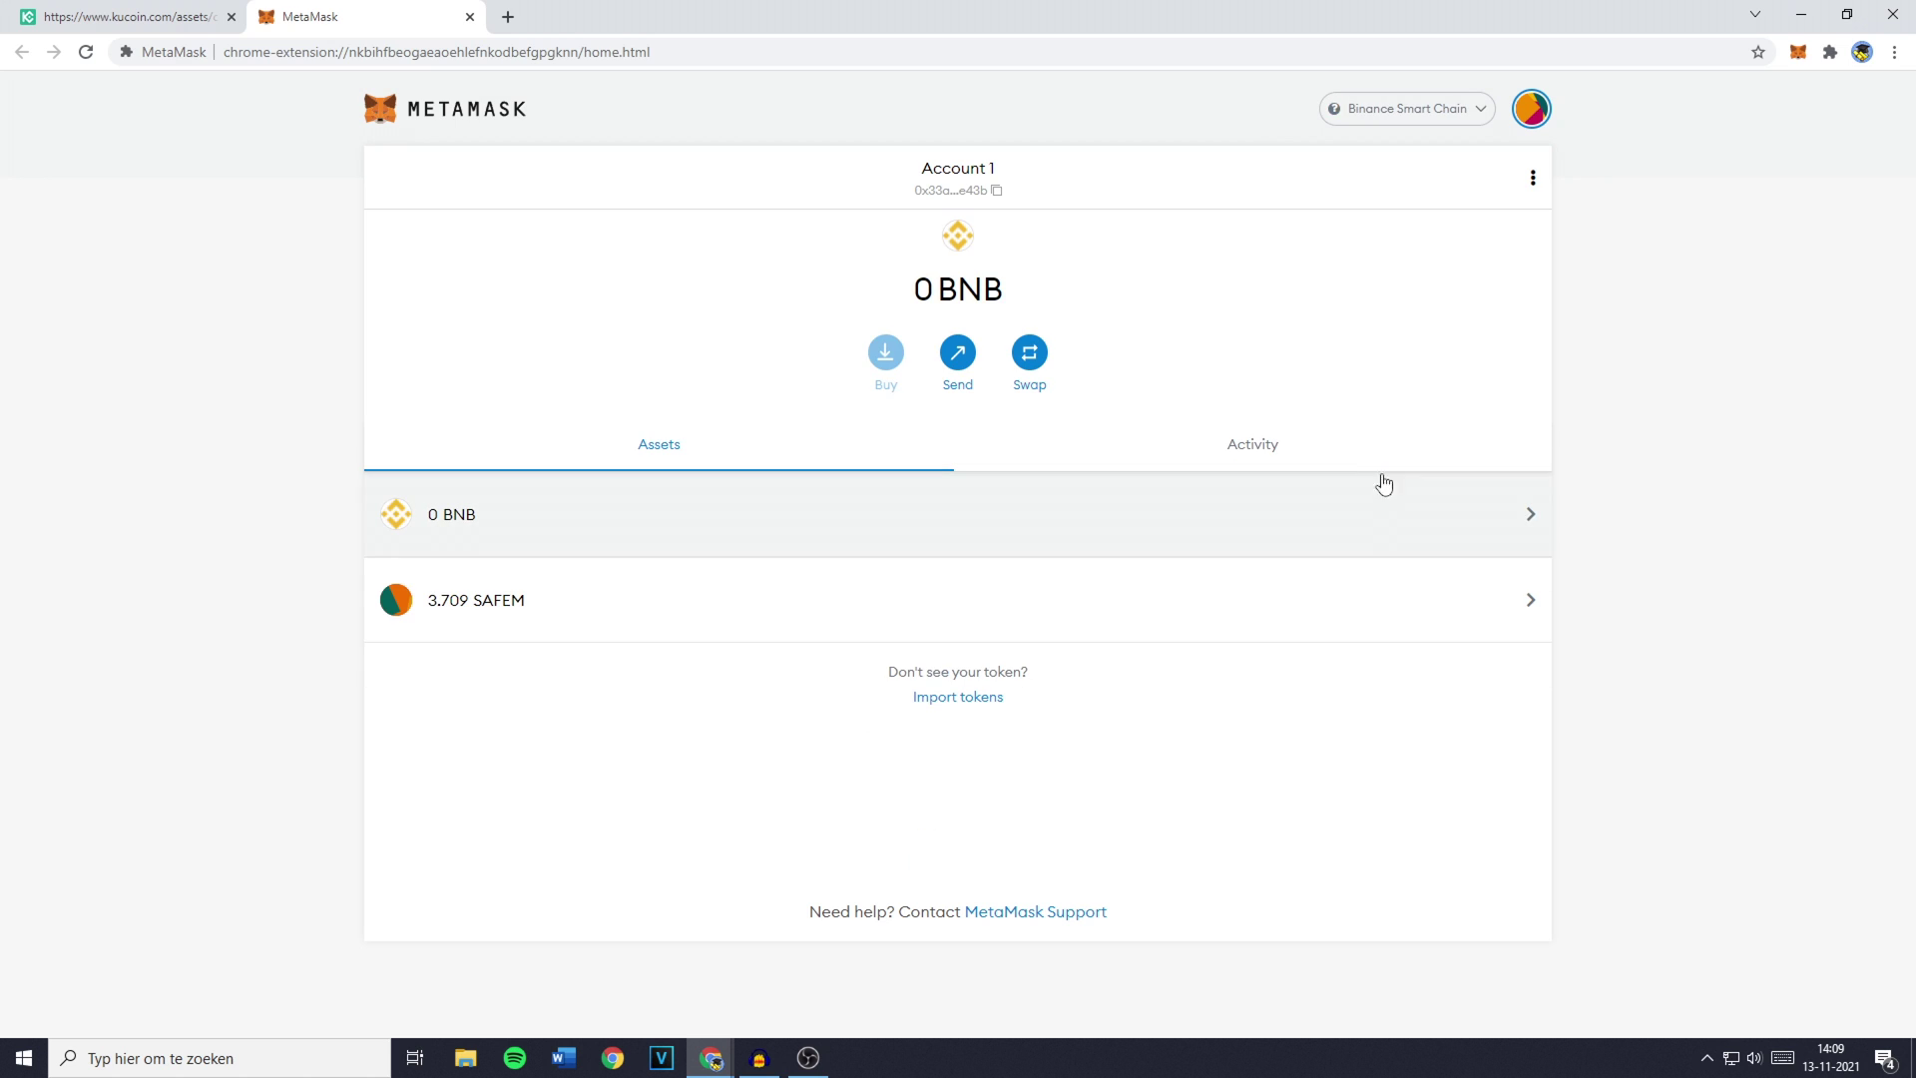
# Start a send with KuCoin's BEP2 address as recipient; MetaMask rejects it, so clear it
pyautogui.click(960, 377)
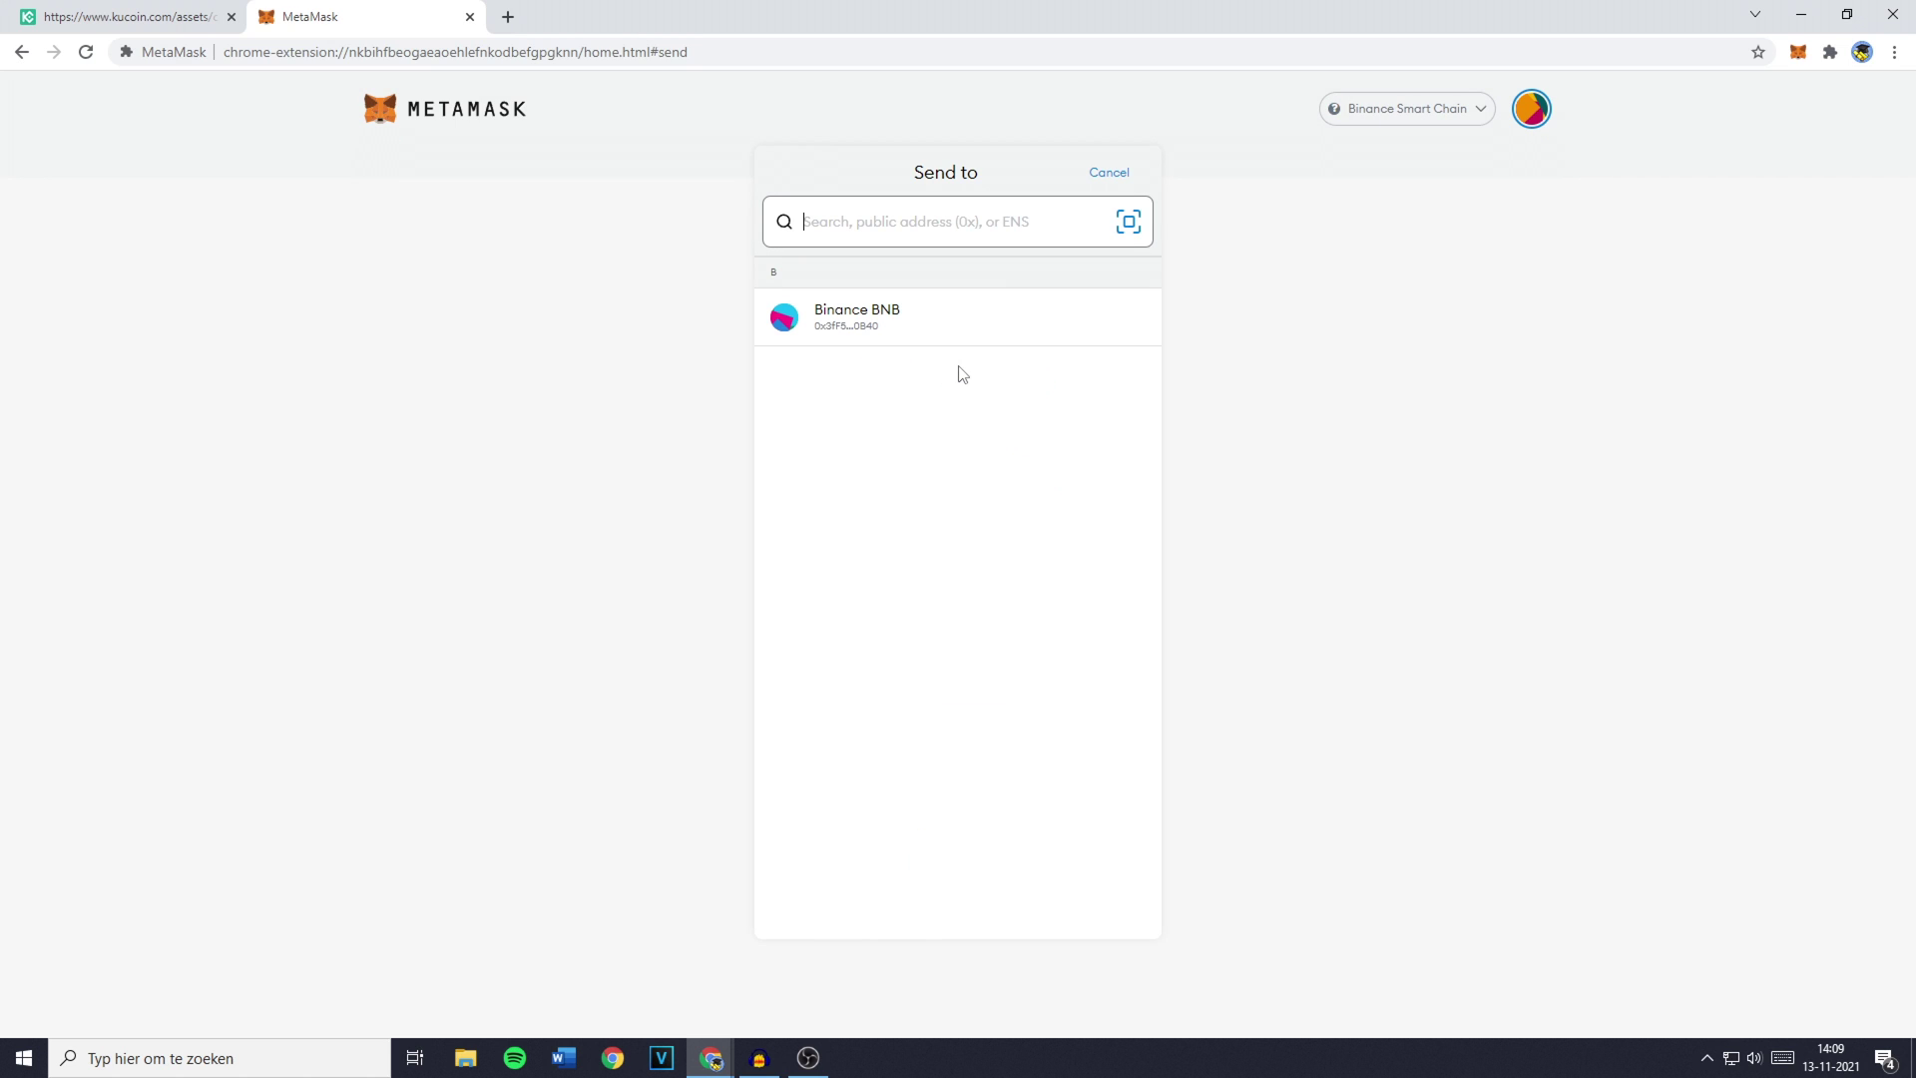
pyautogui.click(108, 12)
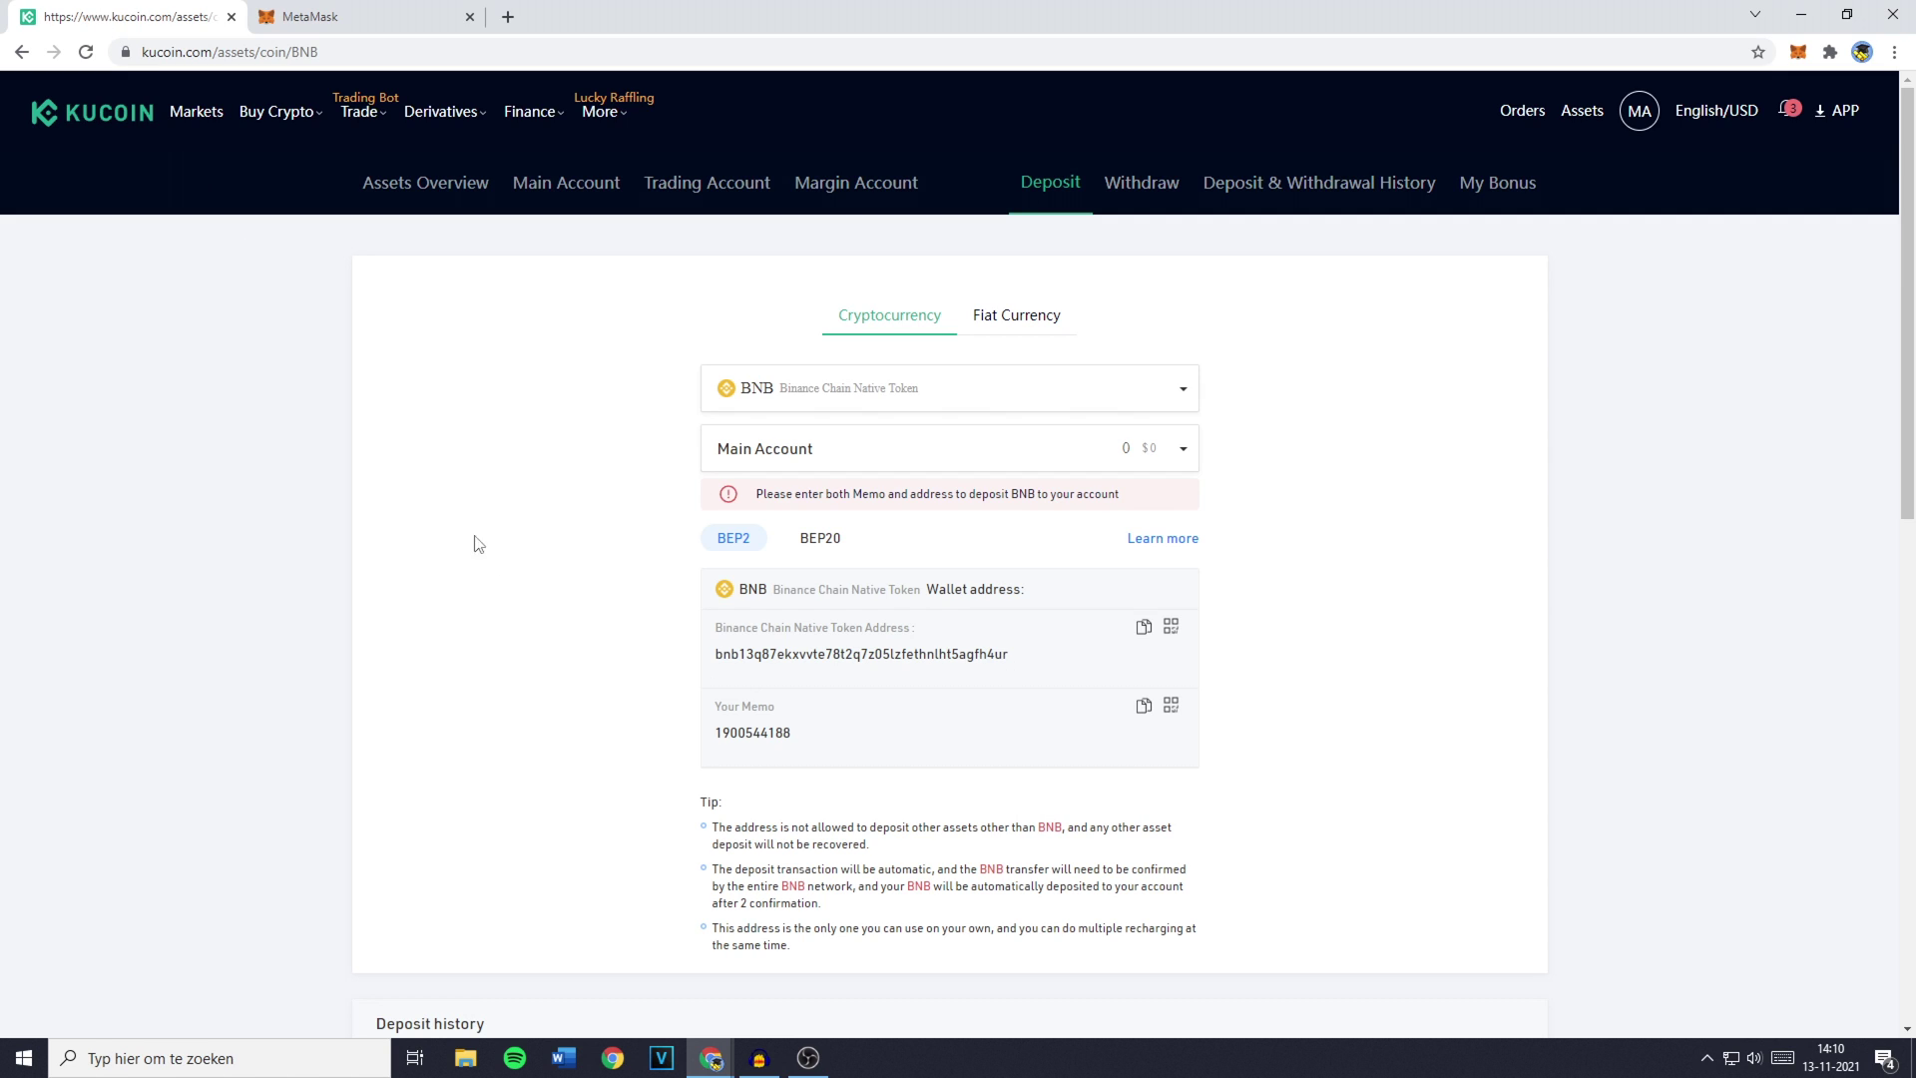
pyautogui.click(1143, 628)
pyautogui.click(339, 17)
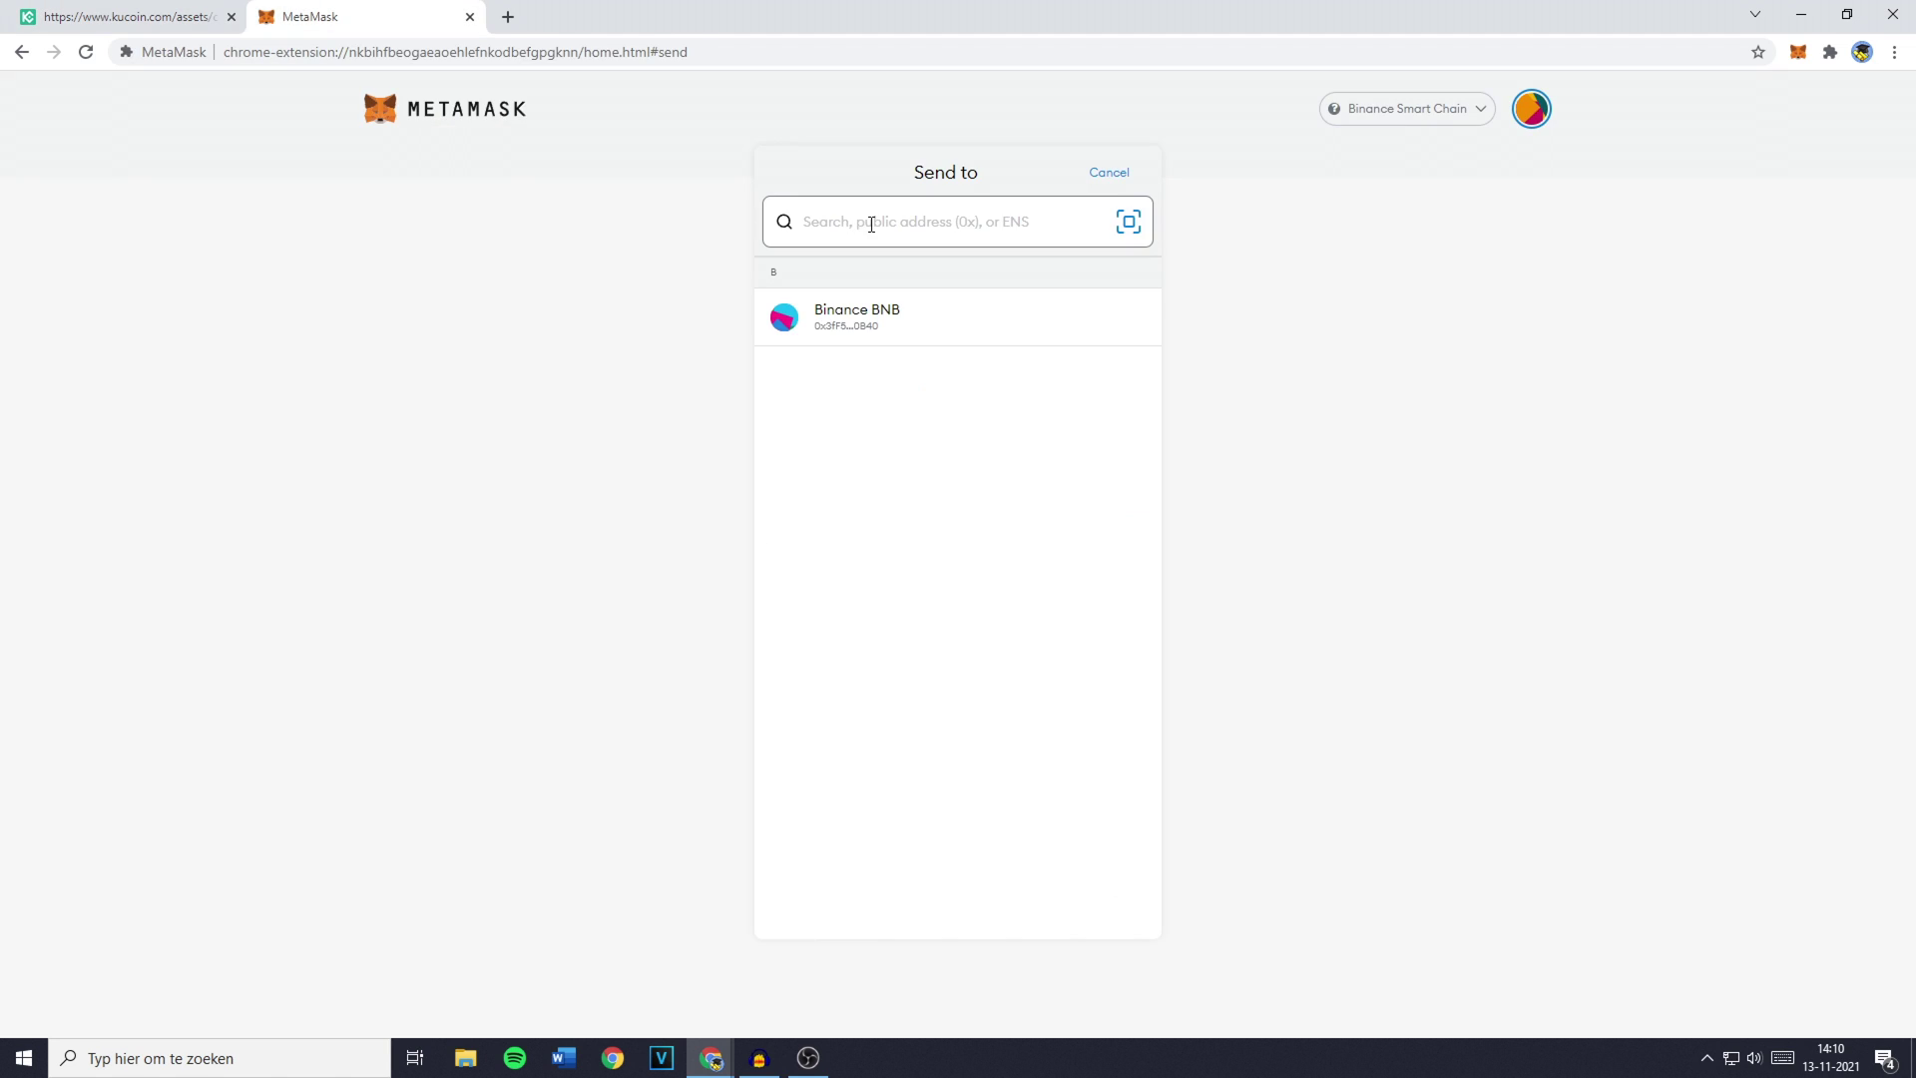
pyautogui.hotkey('ctrl', 'v')
pyautogui.moveTo(791, 301); pyautogui.dragTo(984, 299)
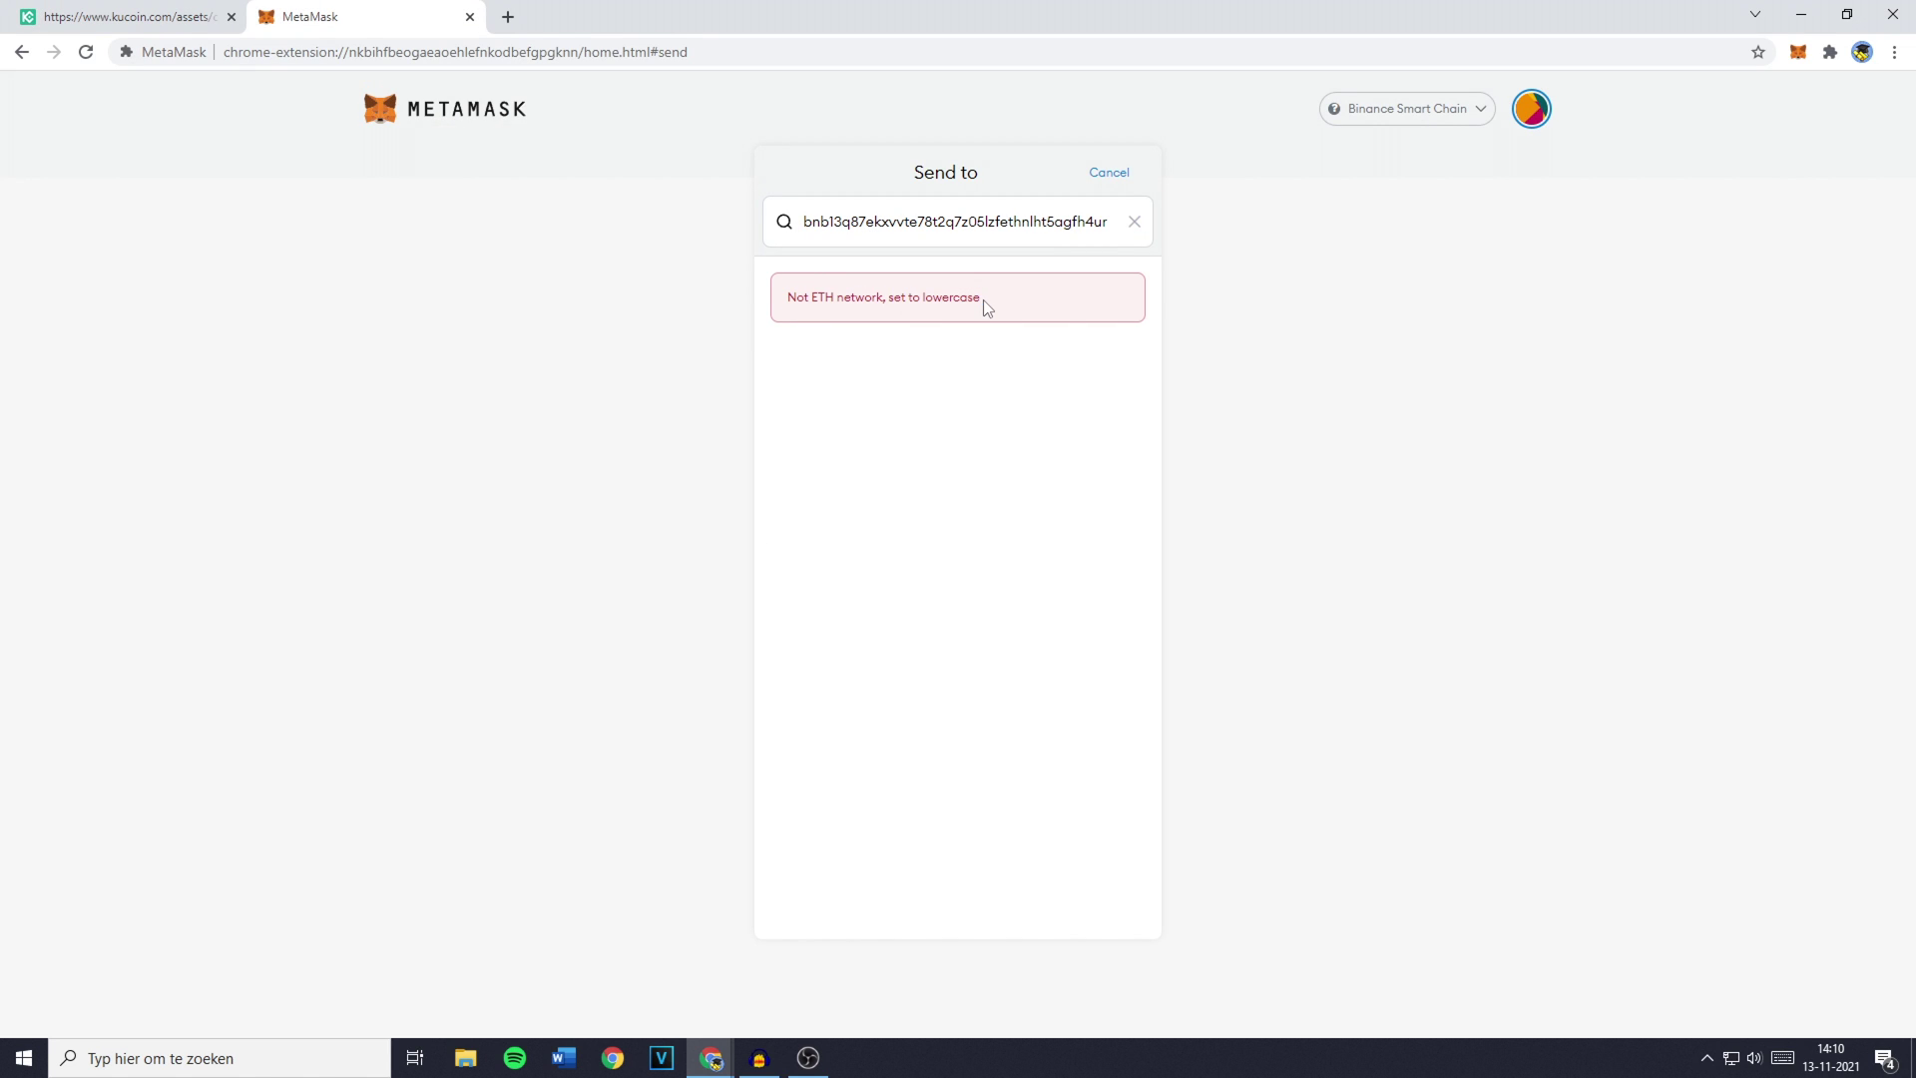
pyautogui.click(1133, 222)
# Copy KuCoin's BEP20 BNB deposit address and return to the MetaMask send page
pyautogui.click(118, 8)
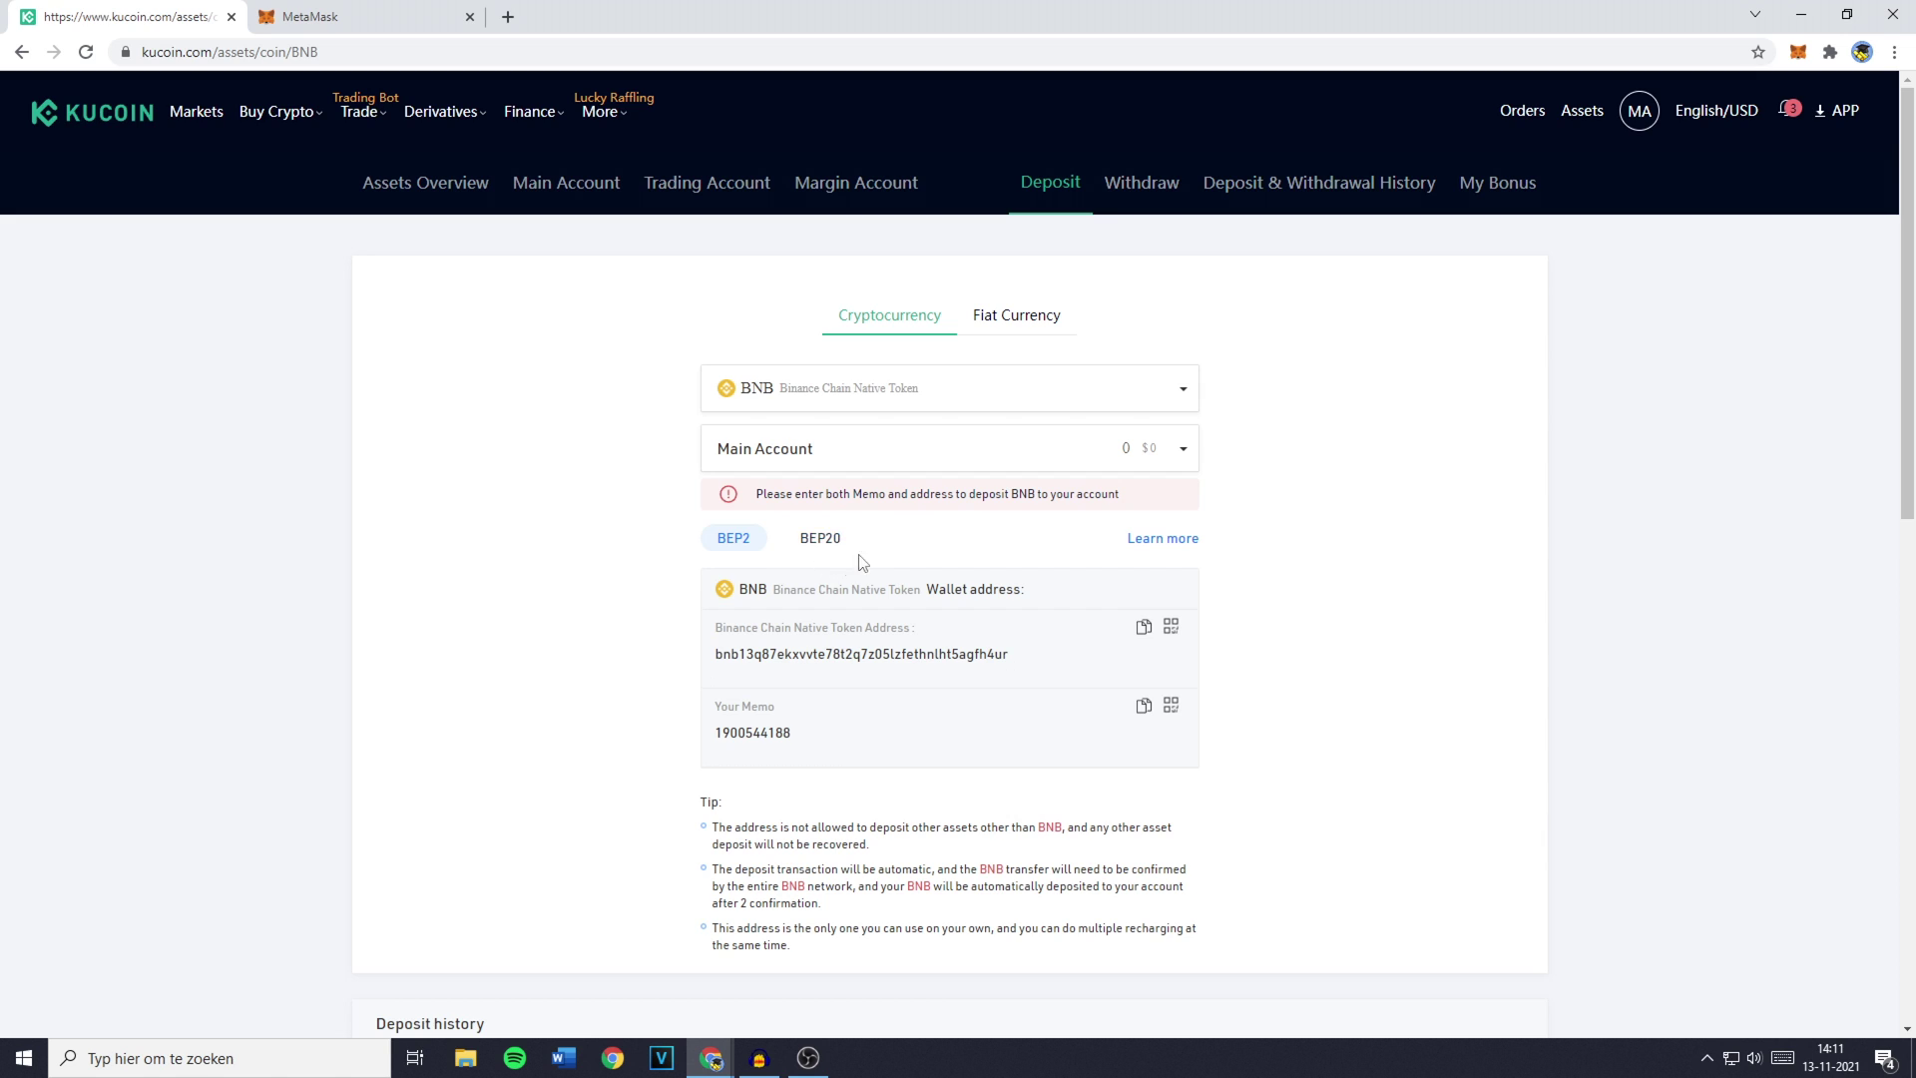
pyautogui.click(819, 541)
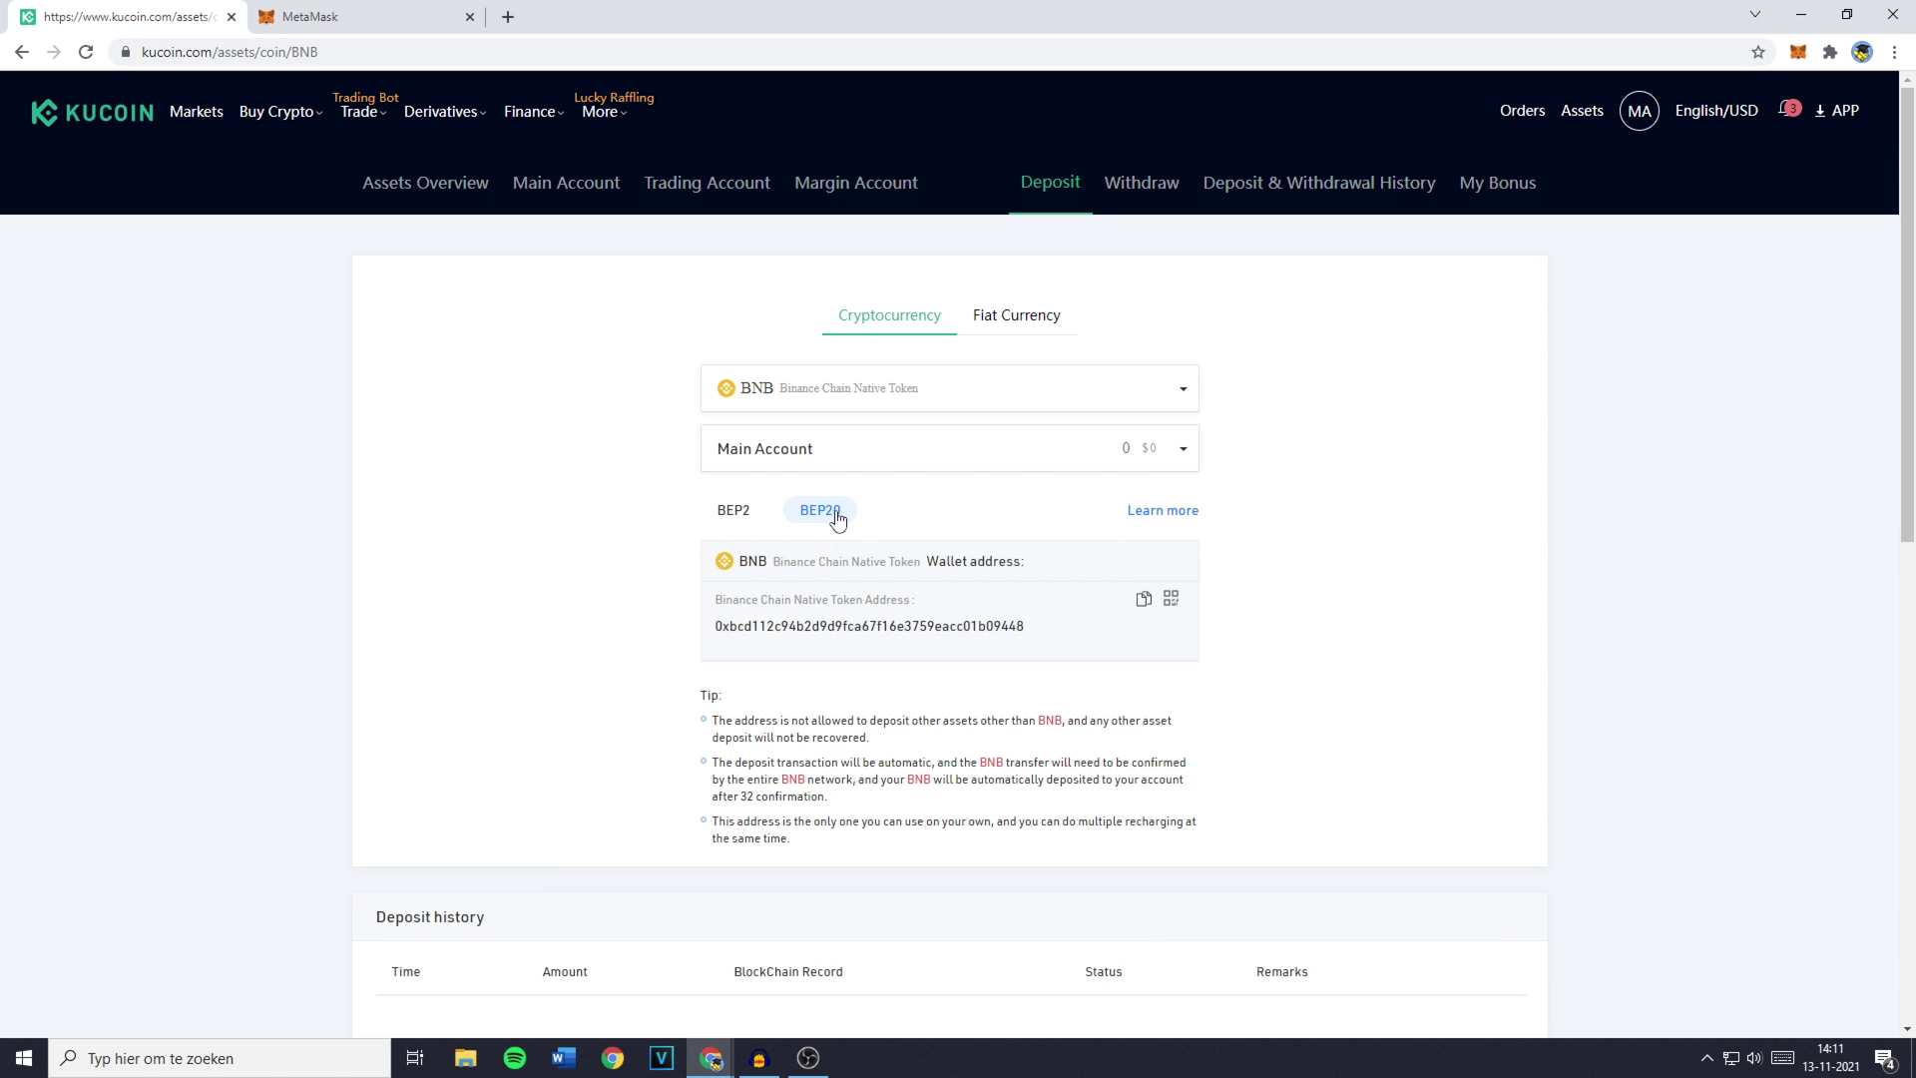
pyautogui.click(1144, 600)
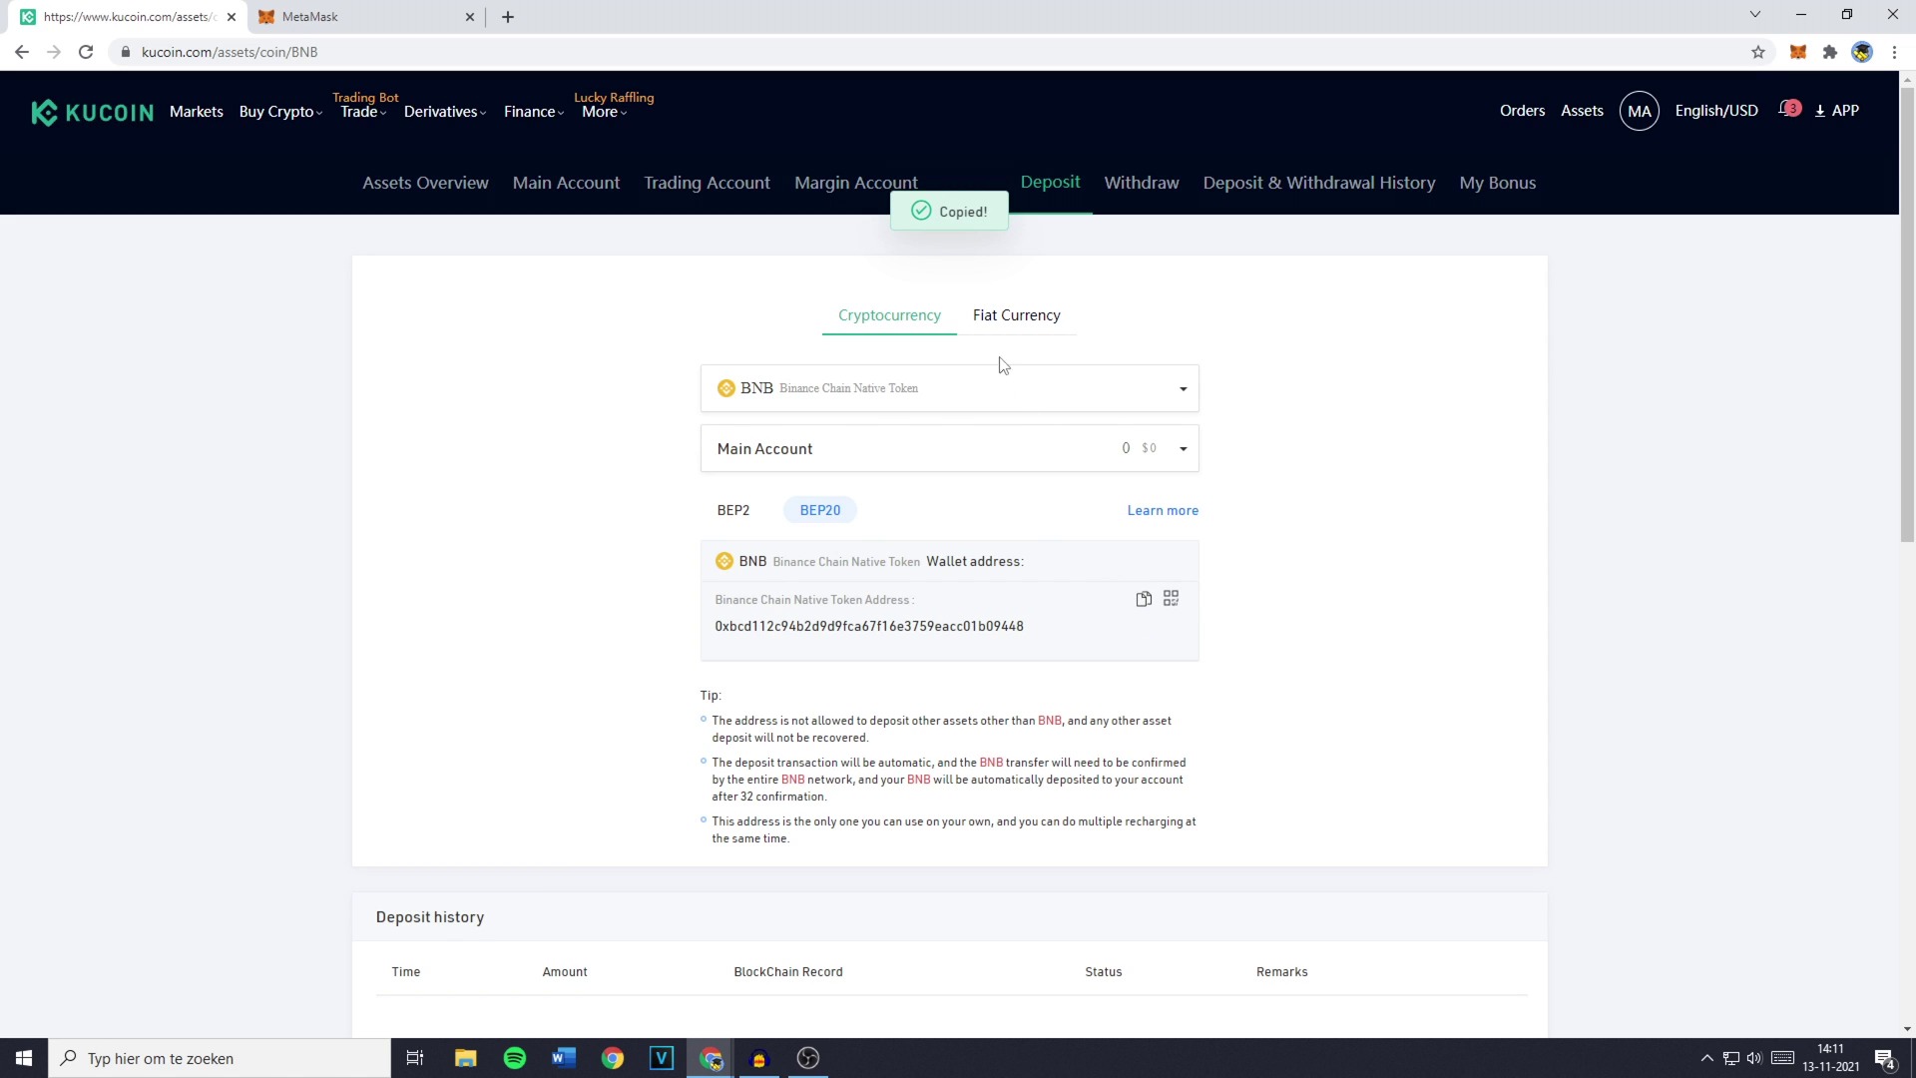
pyautogui.doubleClick(953, 211)
pyautogui.click(309, 17)
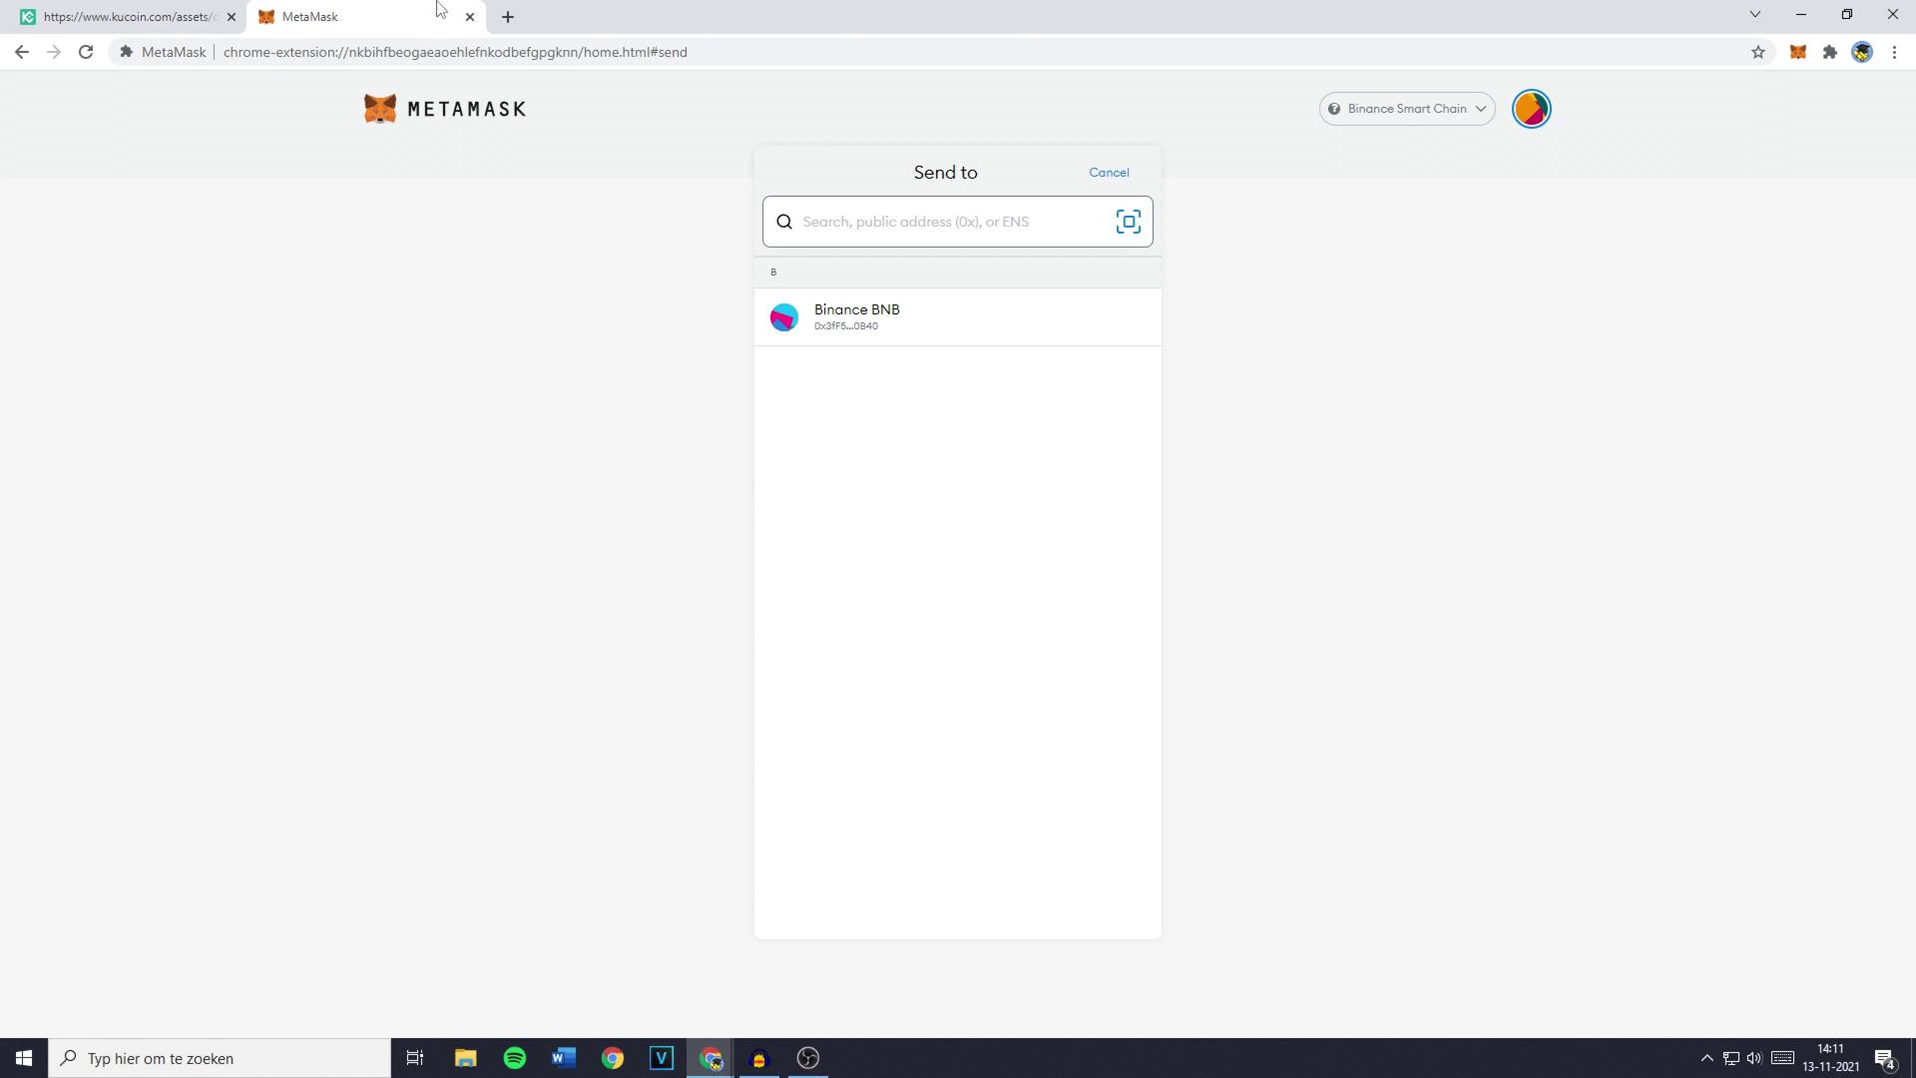
# Paste the BEP20 address as recipient and enter 0.05 BNB as the amount
pyautogui.hotkey('ctrl', 'v')
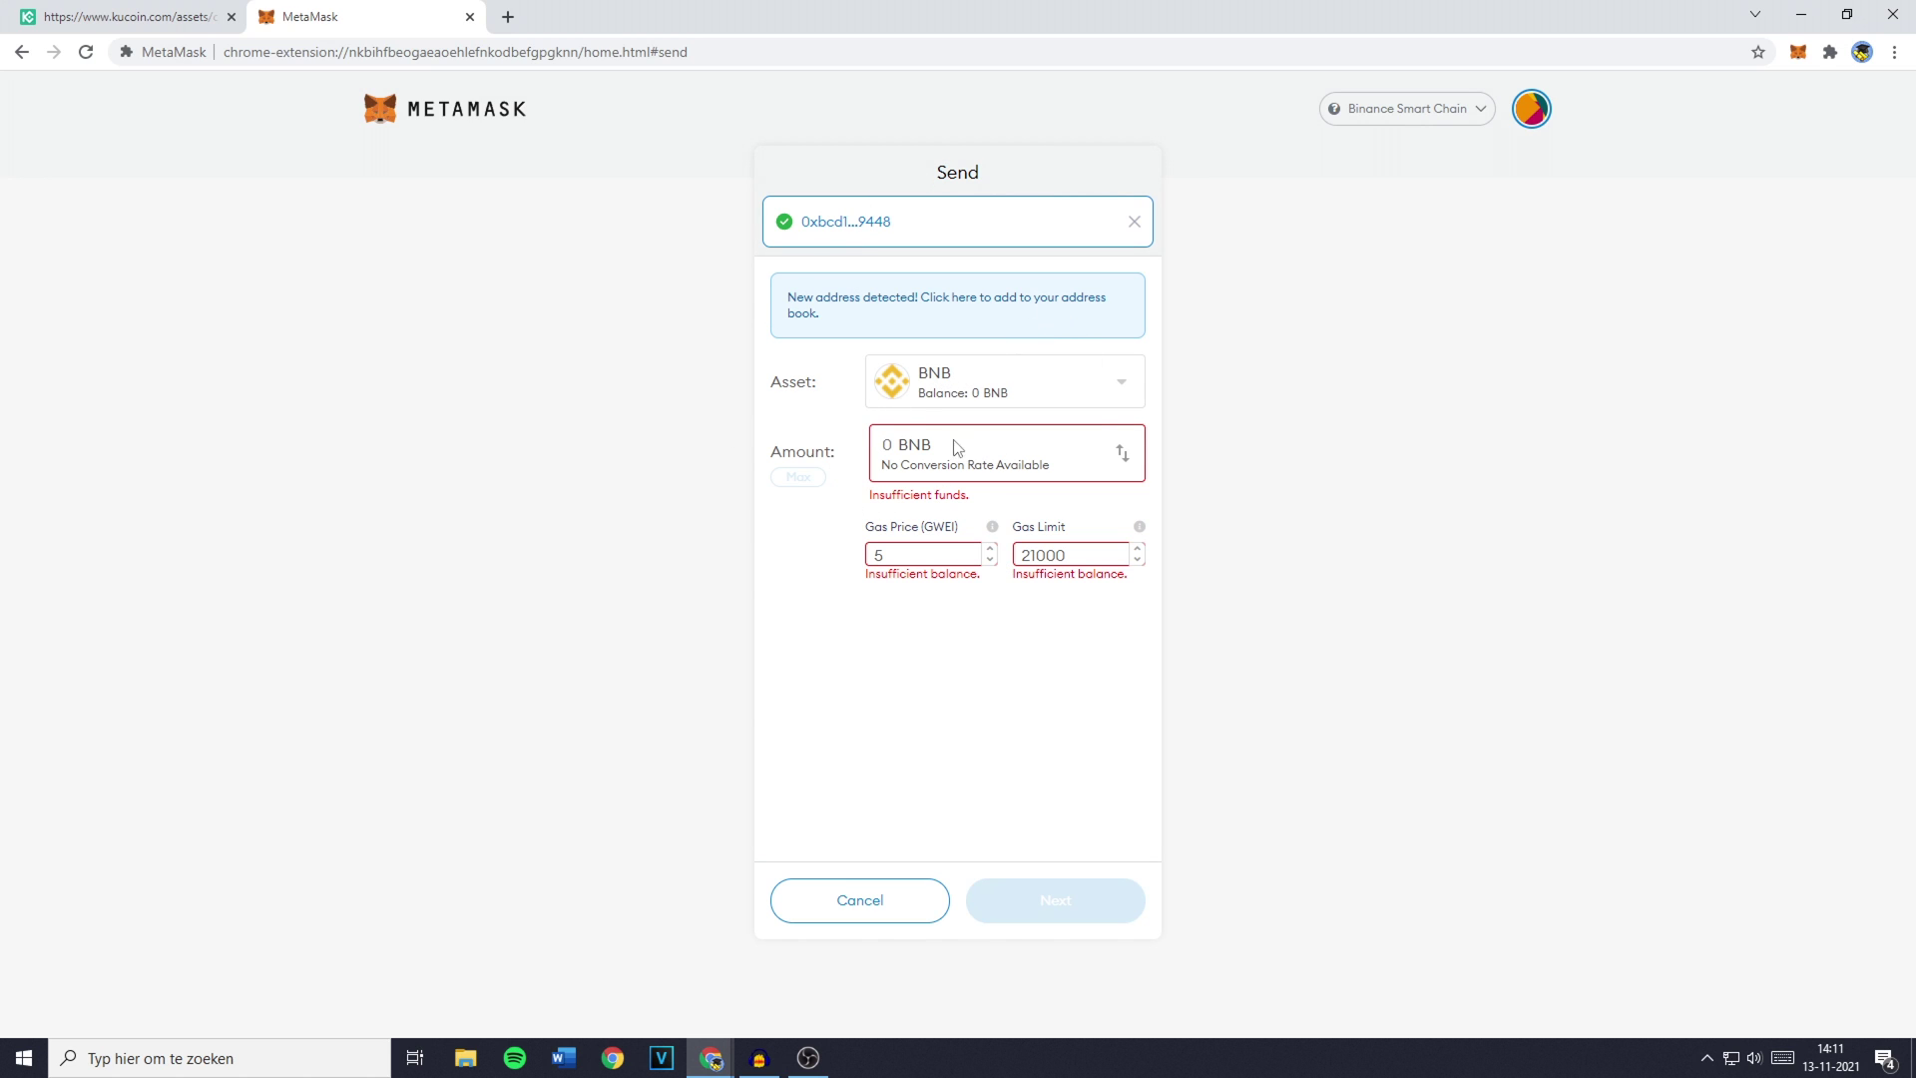
pyautogui.write('.05')
pyautogui.moveTo(867, 530); pyautogui.dragTo(1080, 542)
pyautogui.click(1081, 540)
# Review and confirm the 0.300535 BNB transfer so it shows pending in Activity
pyautogui.click(1056, 914)
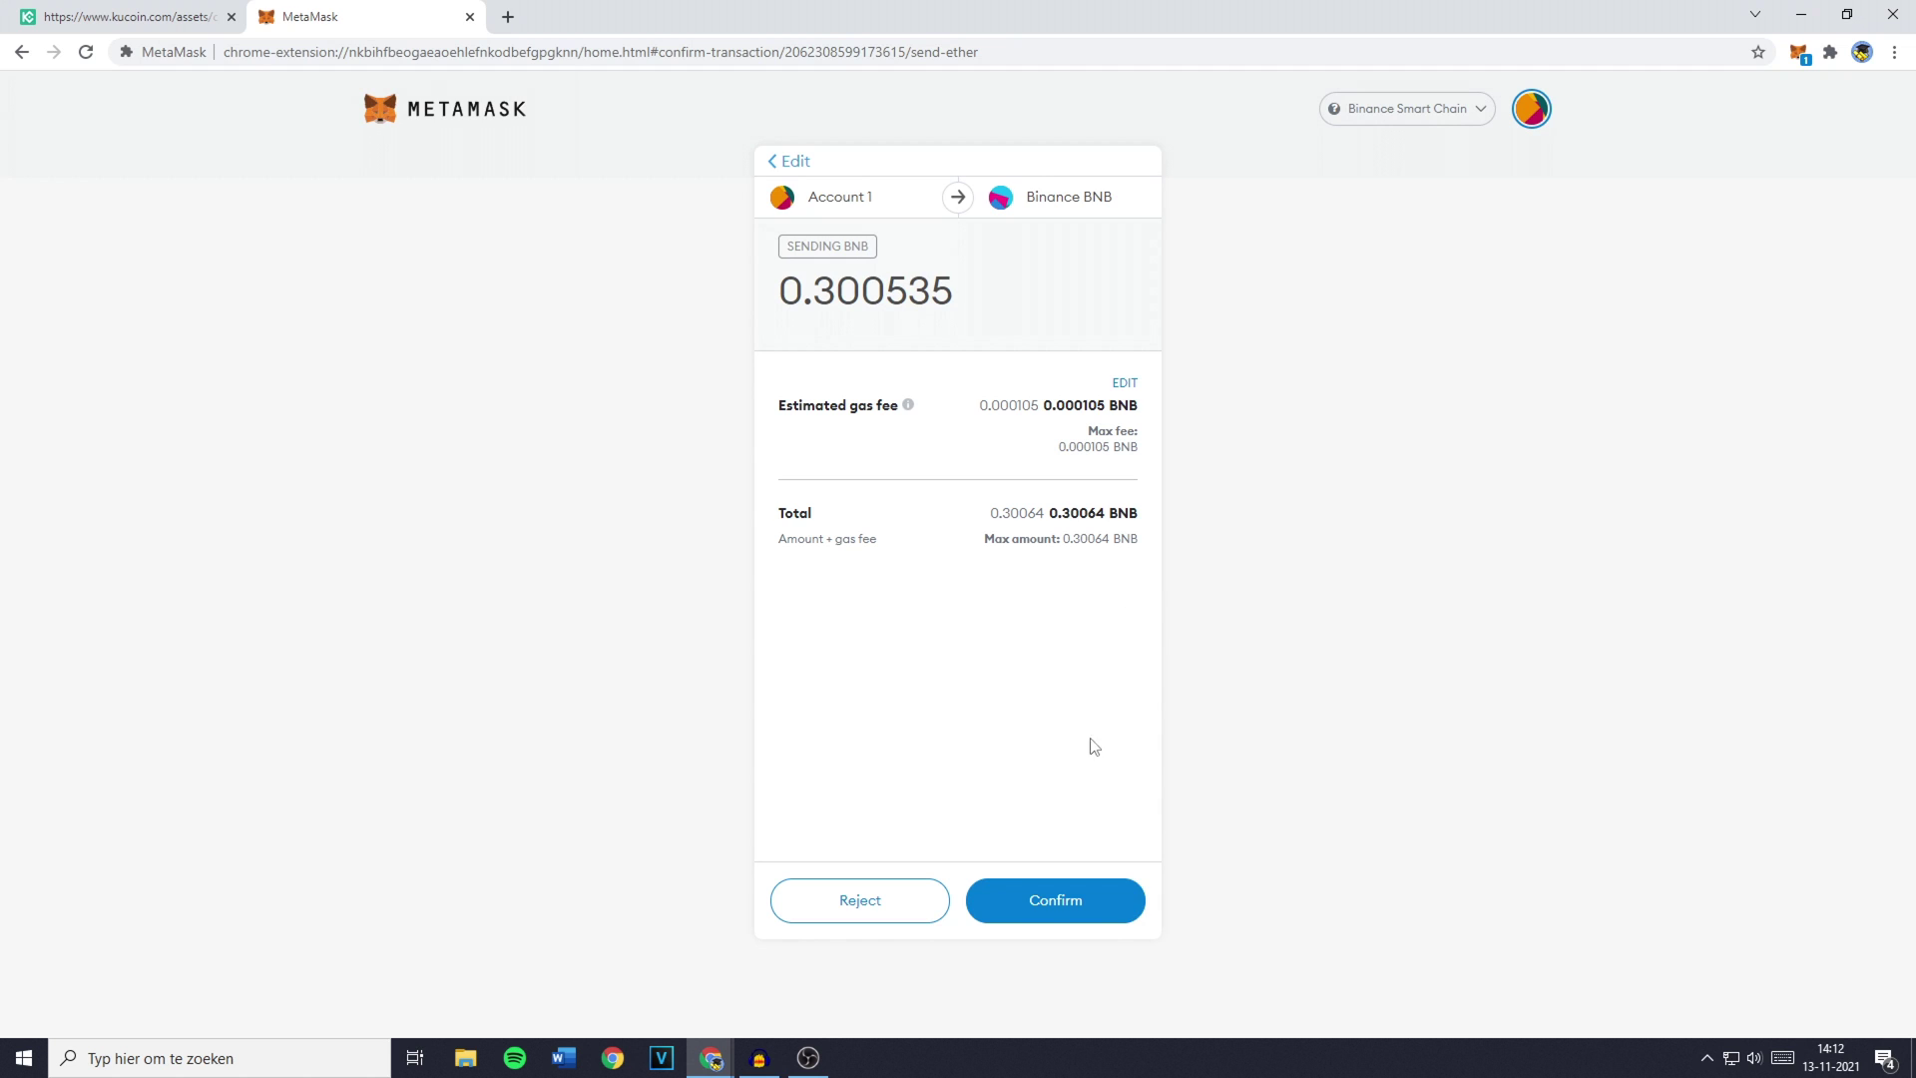
pyautogui.click(1044, 910)
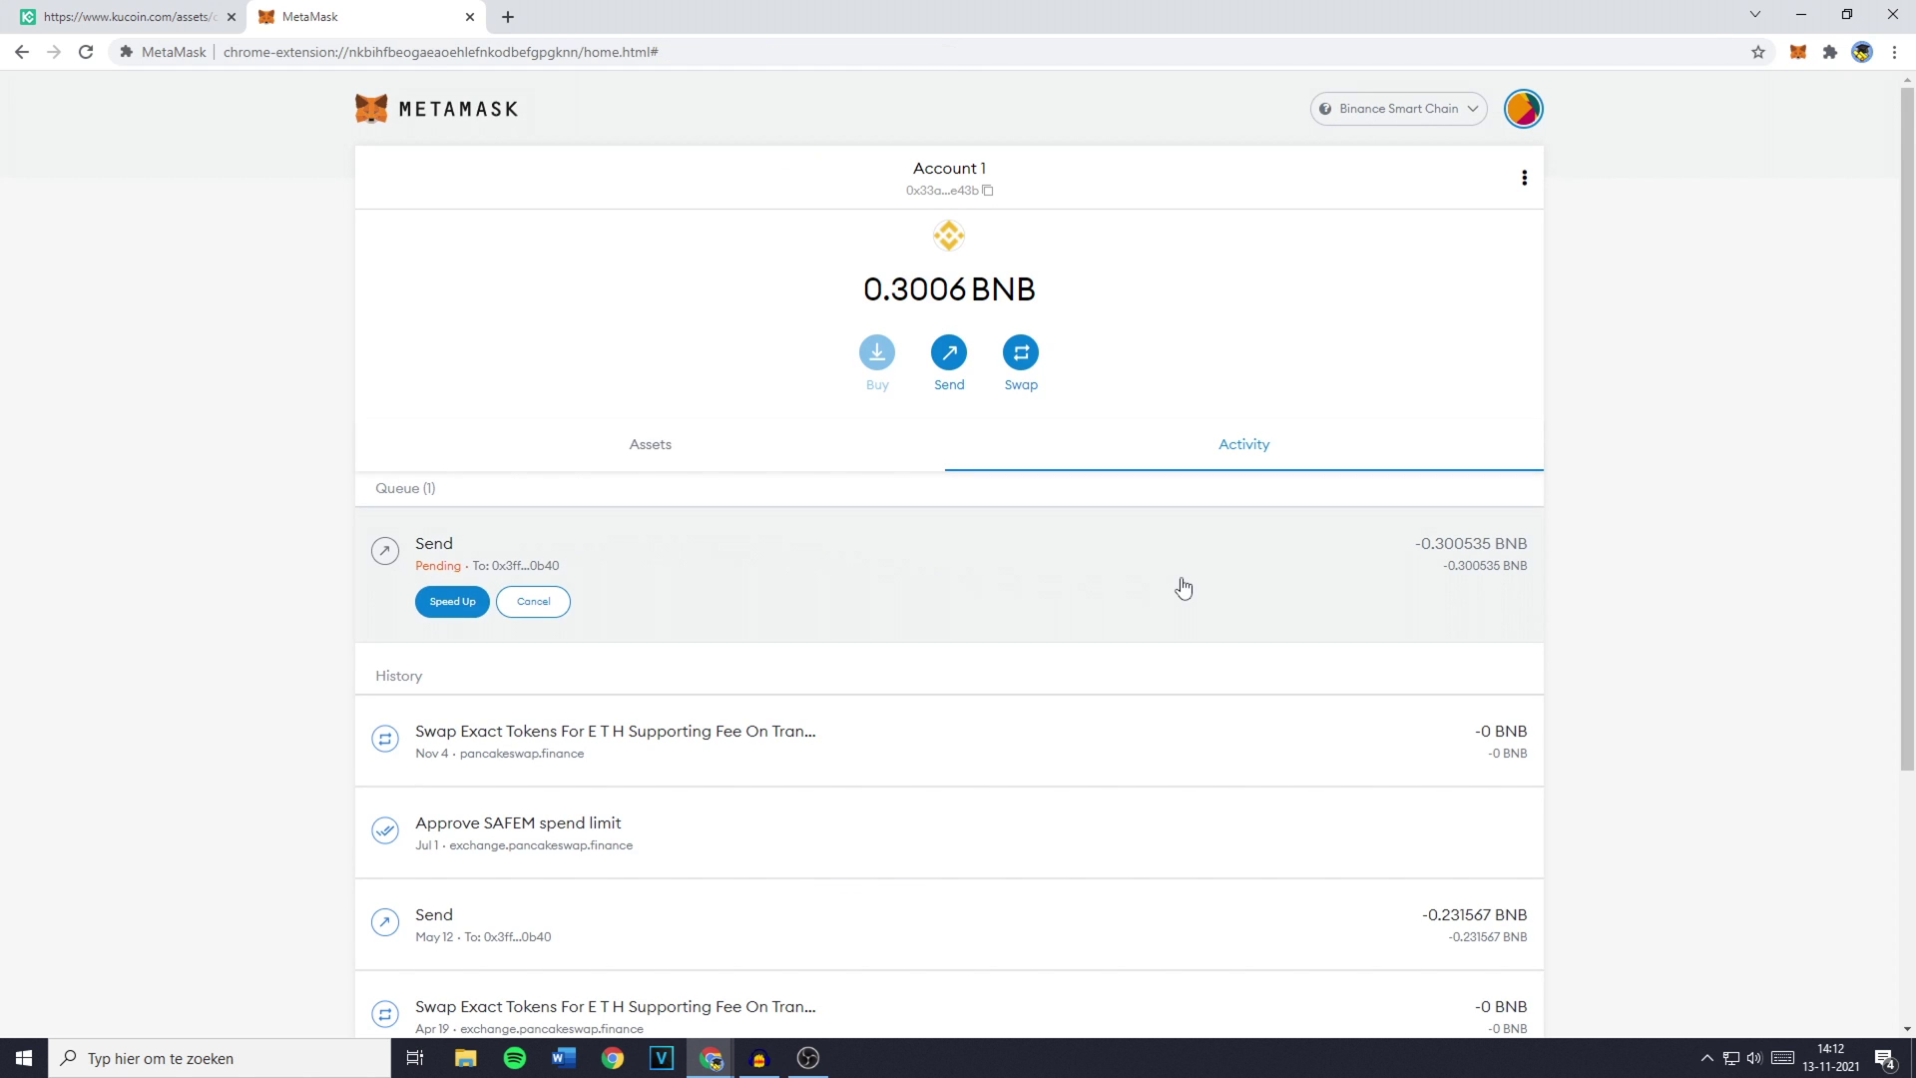